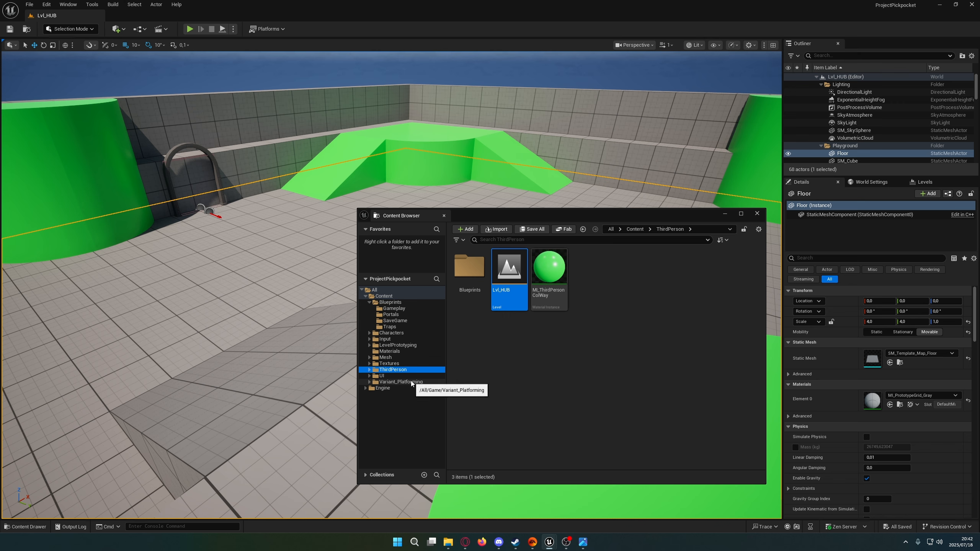
Step: Force delete the BP_GameInstance_Tutorial asset from the Blueprints/SaveGame folder
left_click(396, 382)
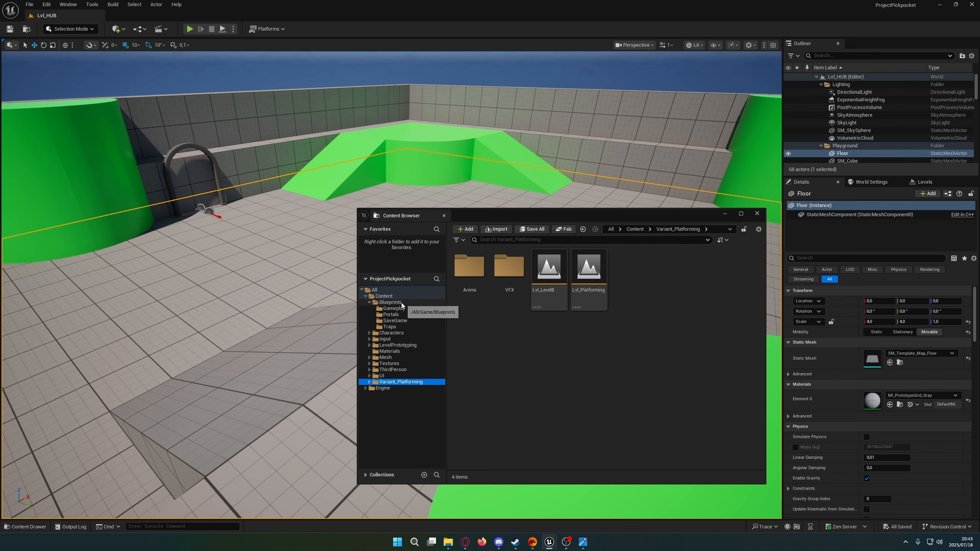
left_click(390, 303)
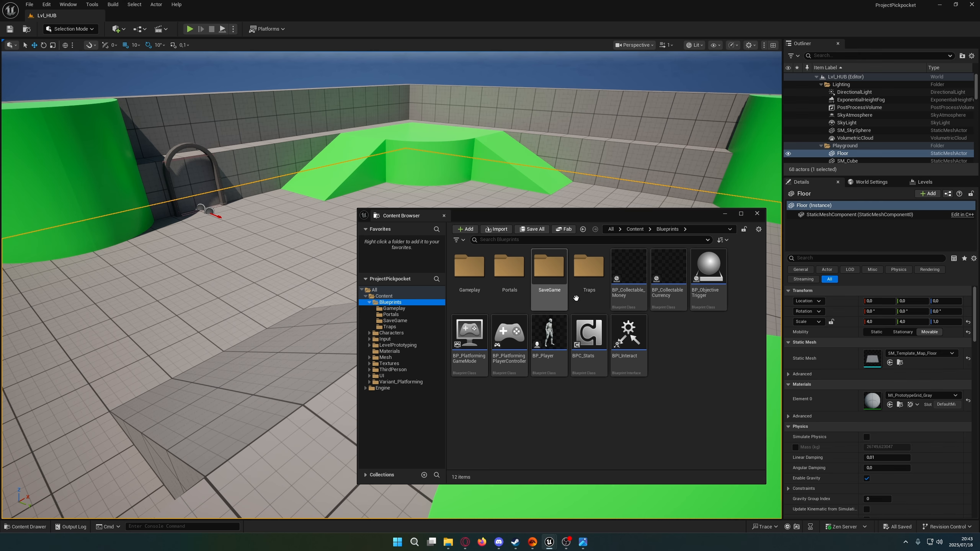
double_click(549, 267)
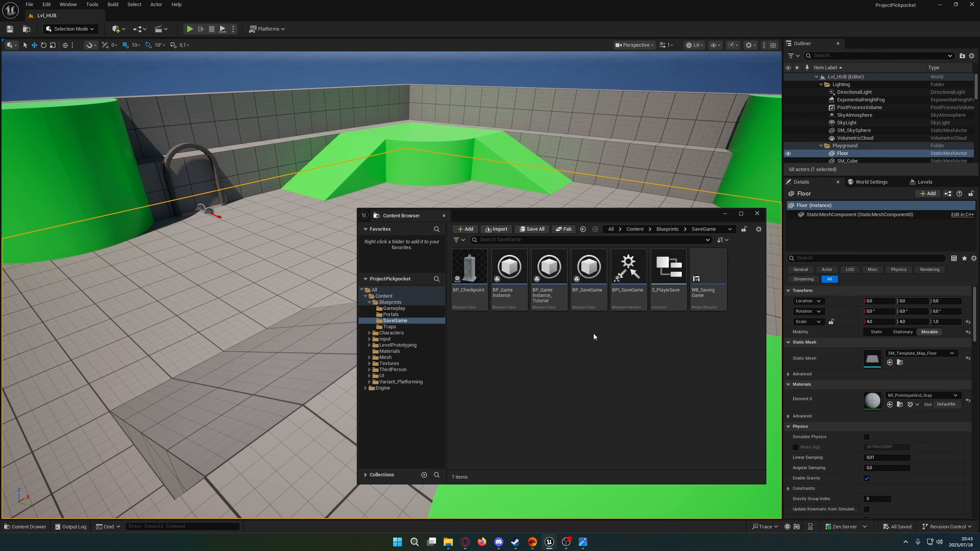
left_click(549, 270)
key("Delete")
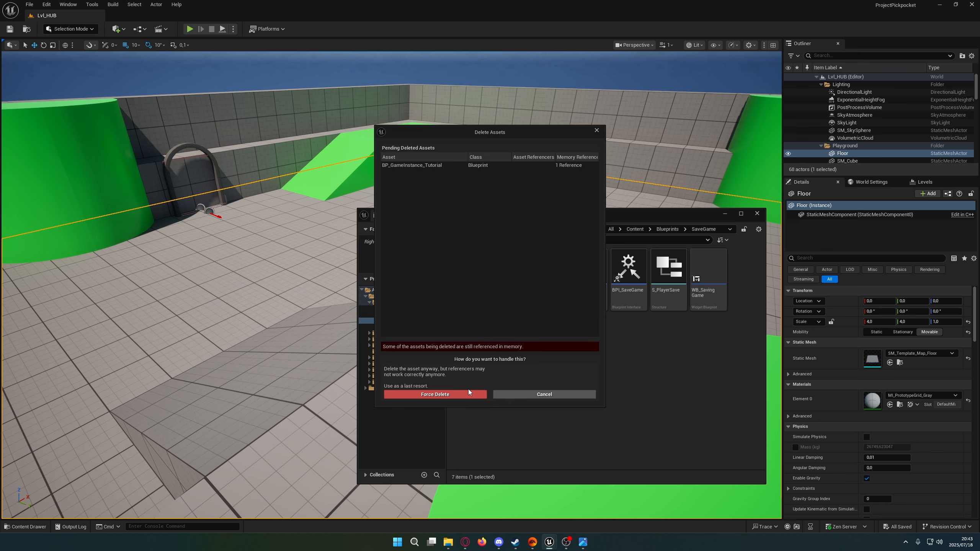
left_click(461, 393)
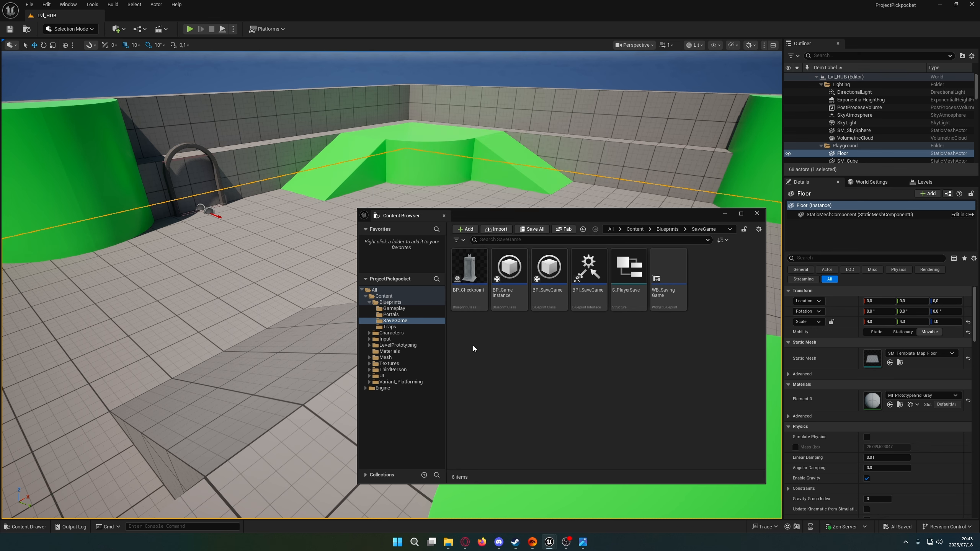
Step: Create a Blueprint Class with parent GameInstance in the SaveGame folder and name it BP_GameInstance_
right_click(515, 343)
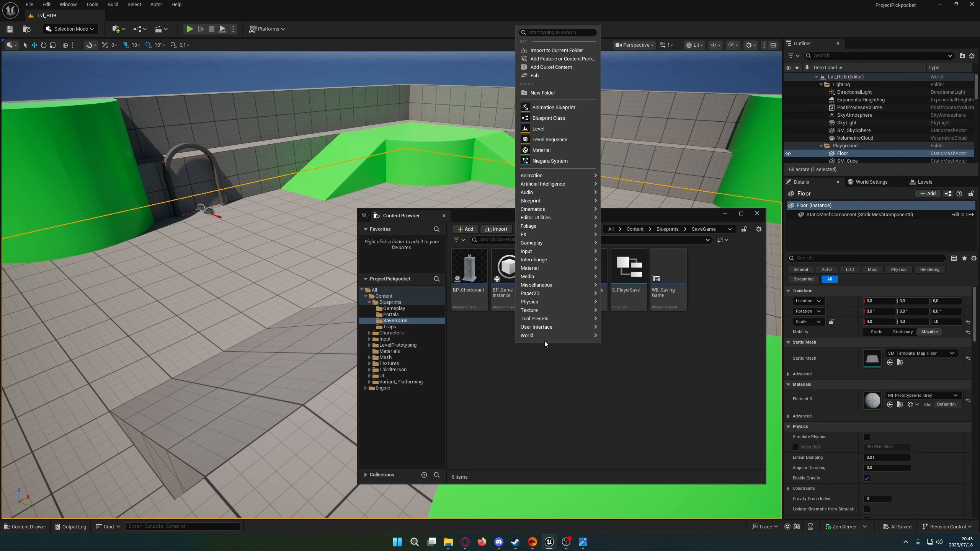
left_click(552, 119)
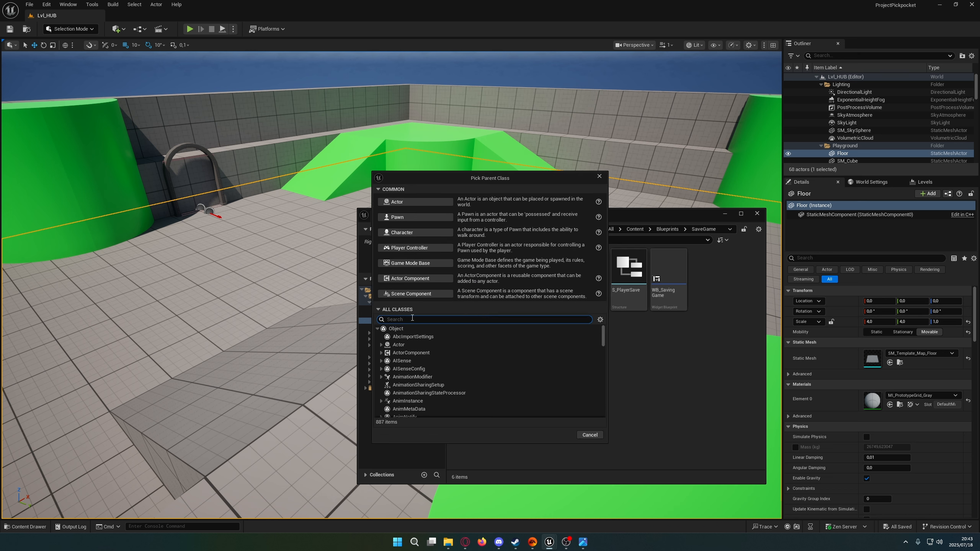
type("game insta")
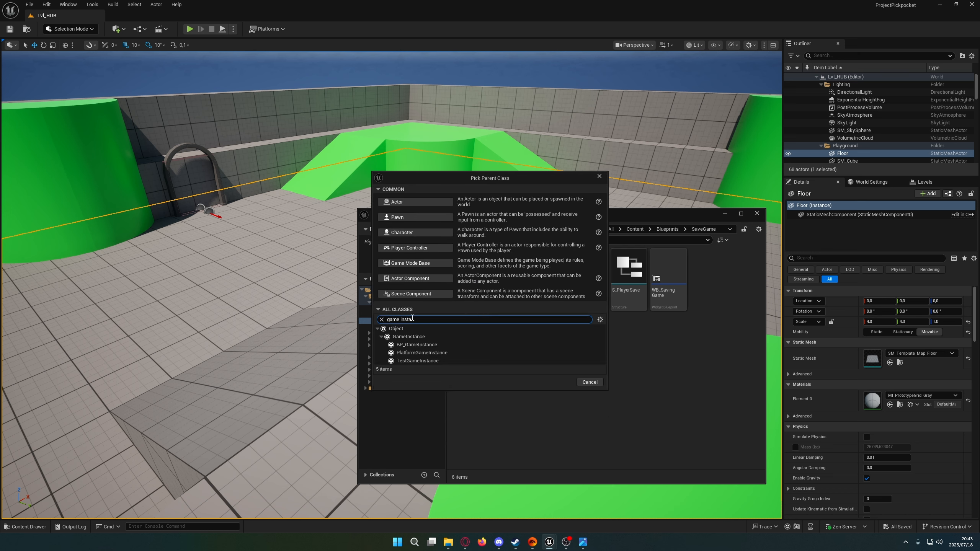
left_click(392, 337)
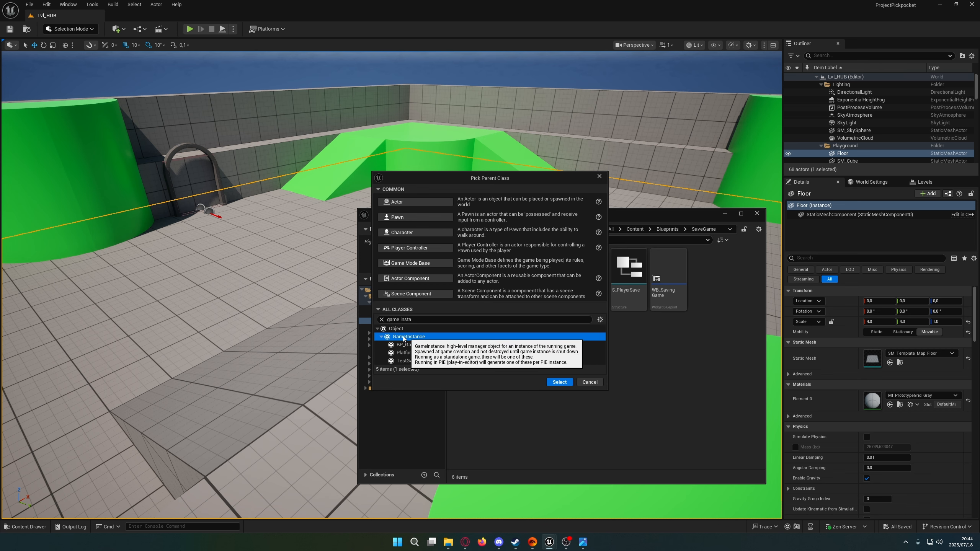
left_click(554, 382)
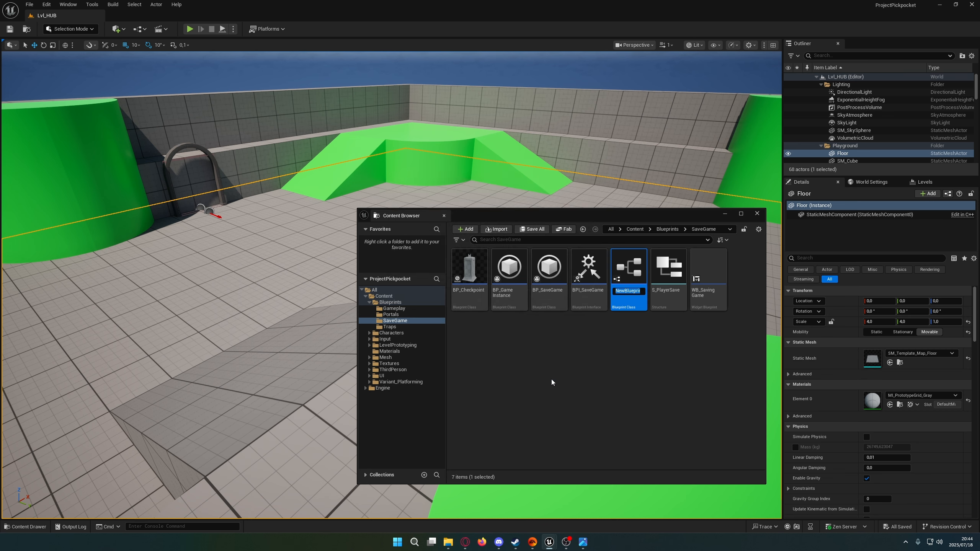
type("BP_GameInstace")
key("BackSpace")
key("BackSpace")
type("nce_")
key("Return")
Step: Delete the newly created BP_GameInstance_ blueprint from the SaveGame folder
mouse_move(498, 292)
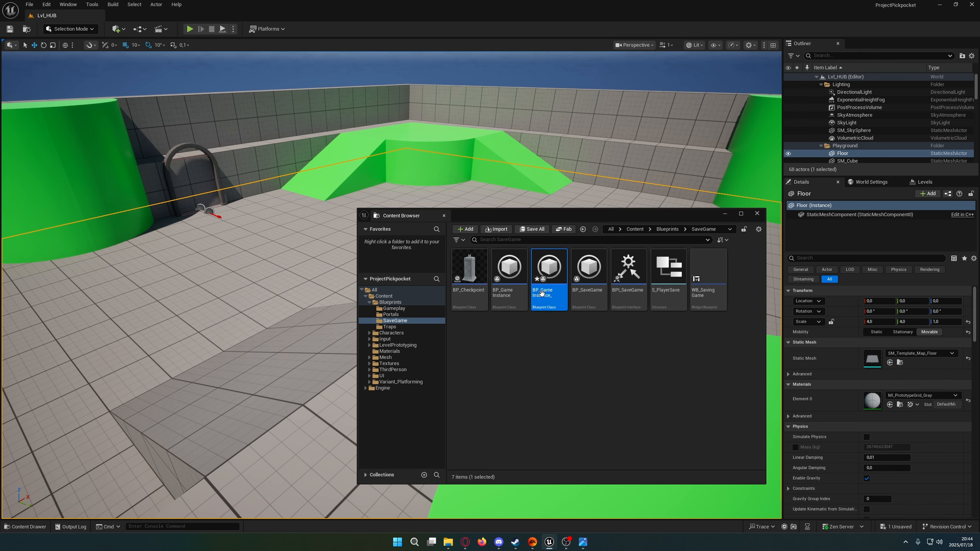
key("Delete")
left_click(472, 398)
Step: Open the BP_GameInstance blueprint and add a String variable named Last Entered Poratl
left_click(510, 297)
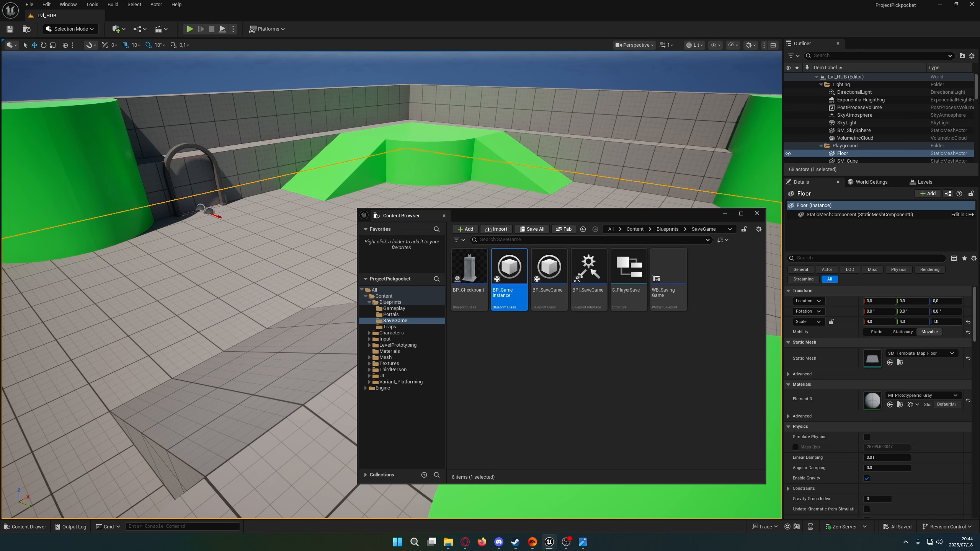
double_click(653, 118)
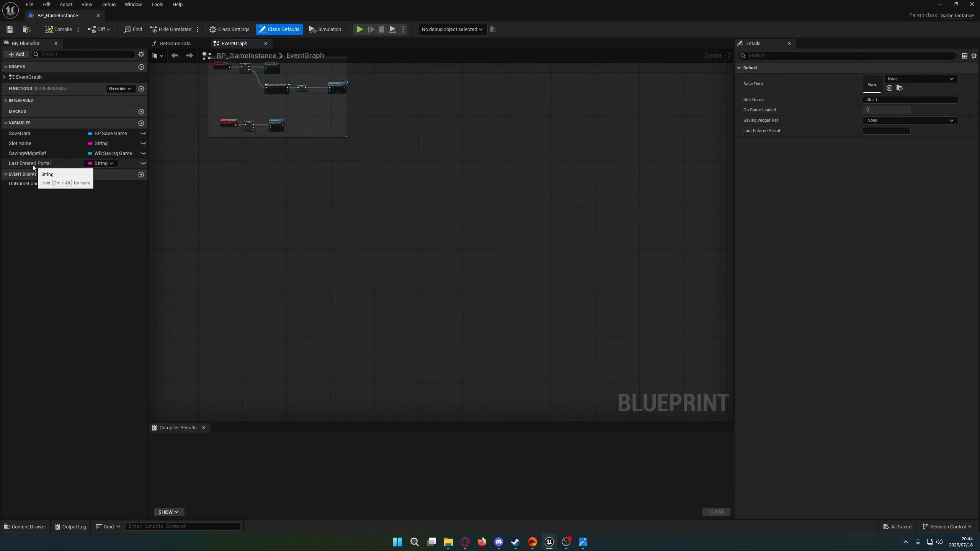
left_click(141, 123)
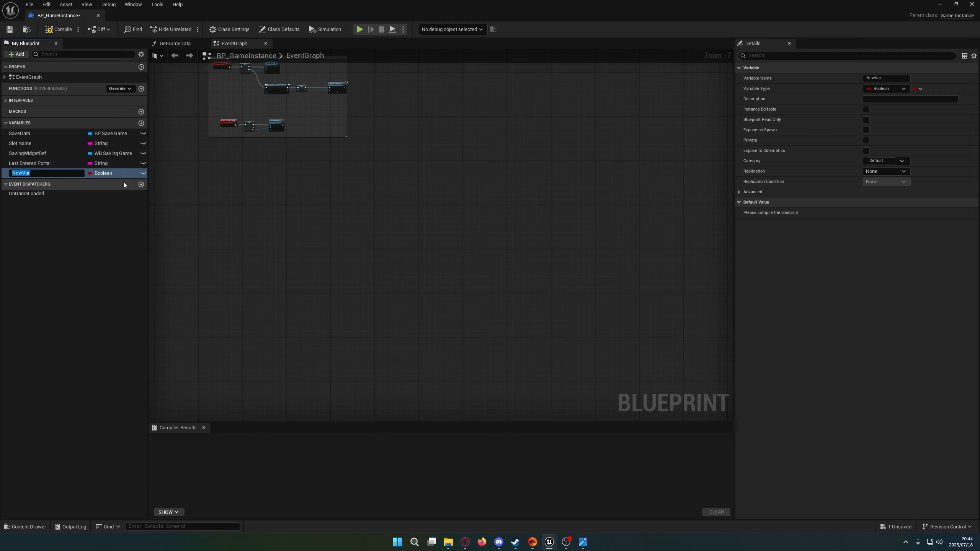
left_click(110, 174)
left_click(118, 240)
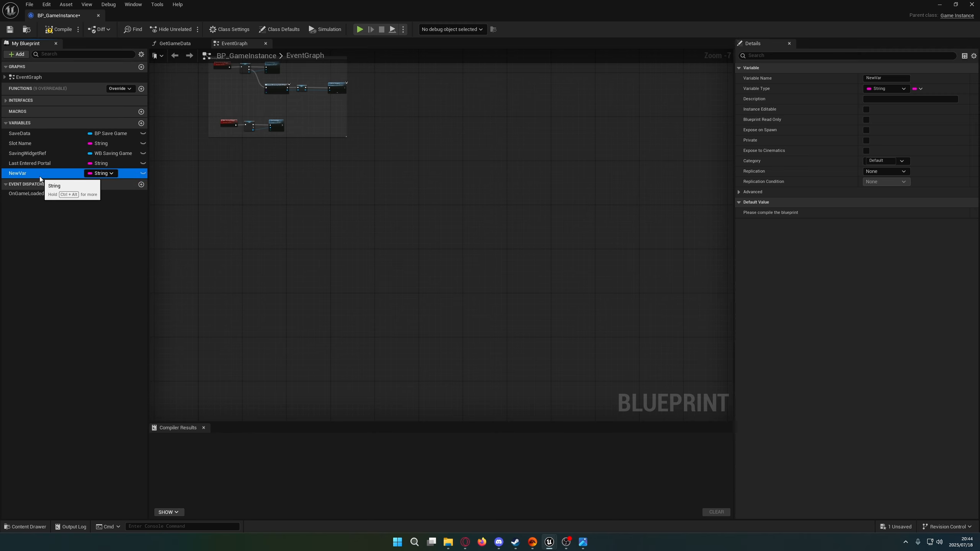
double_click(40, 176)
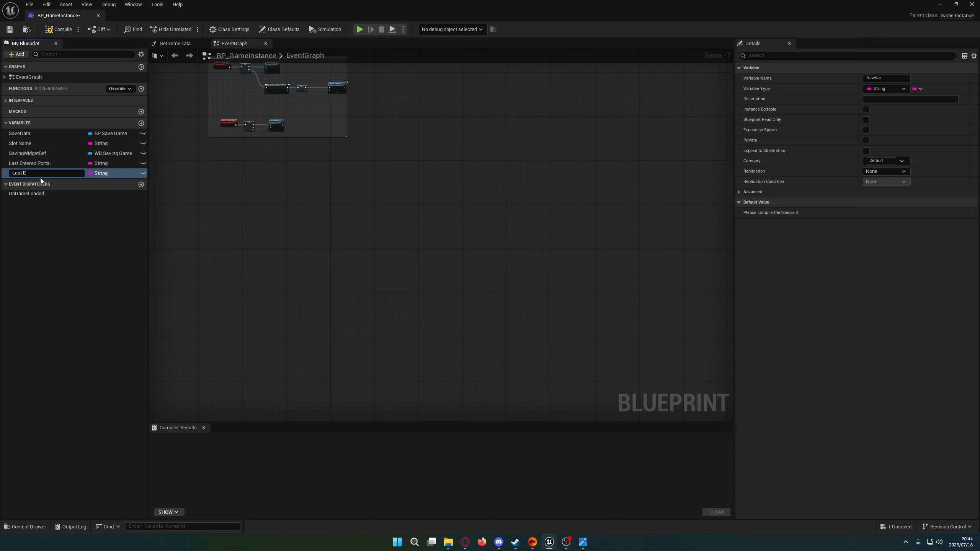
type("Last Entered Poratl")
key("Return")
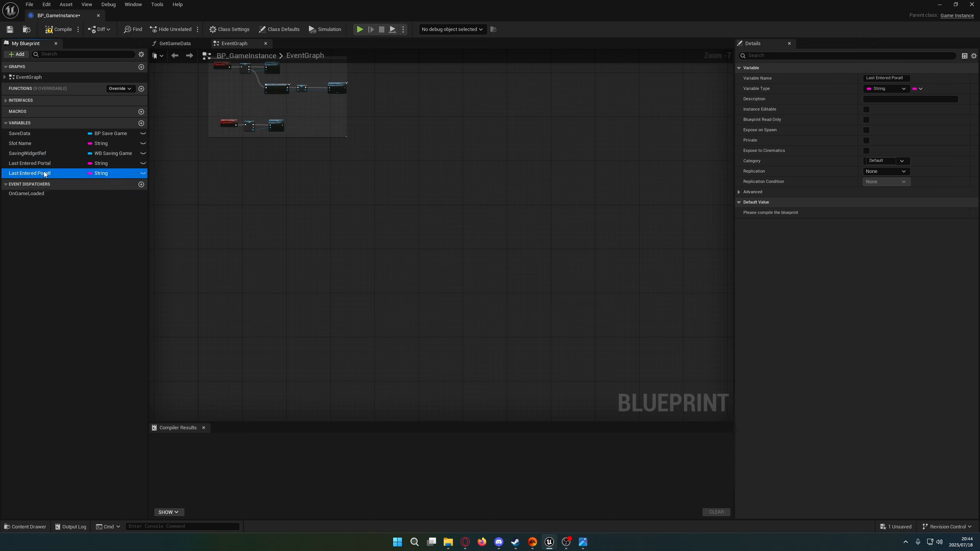
Step: Delete the duplicate portal variable from BP_GameInstance, and save and close the blueprint
key("Delete")
left_click(10, 30)
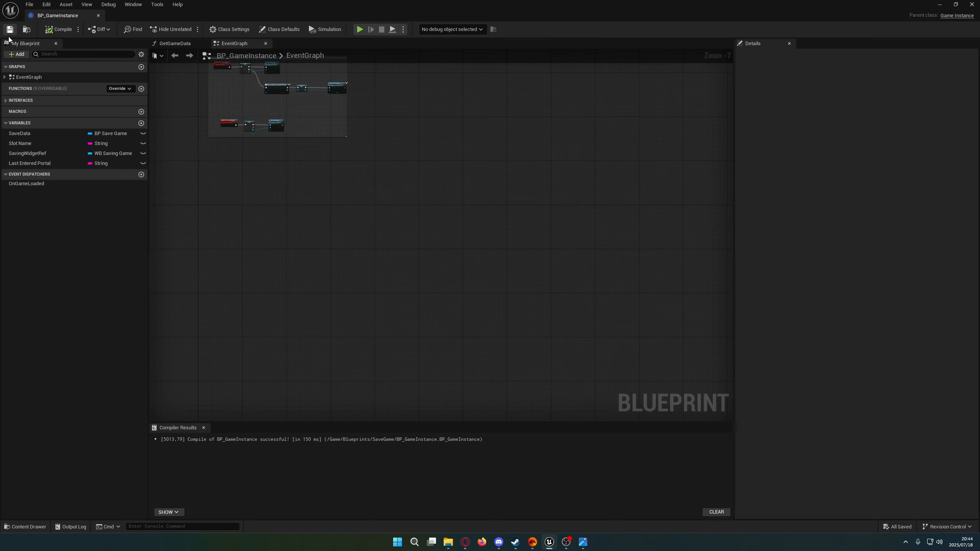
left_click(20, 165)
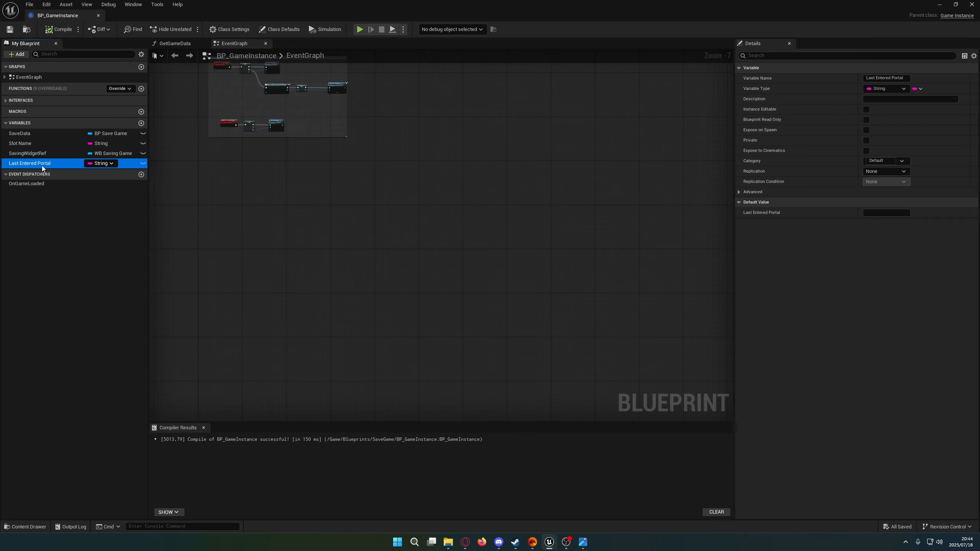
left_click(971, 5)
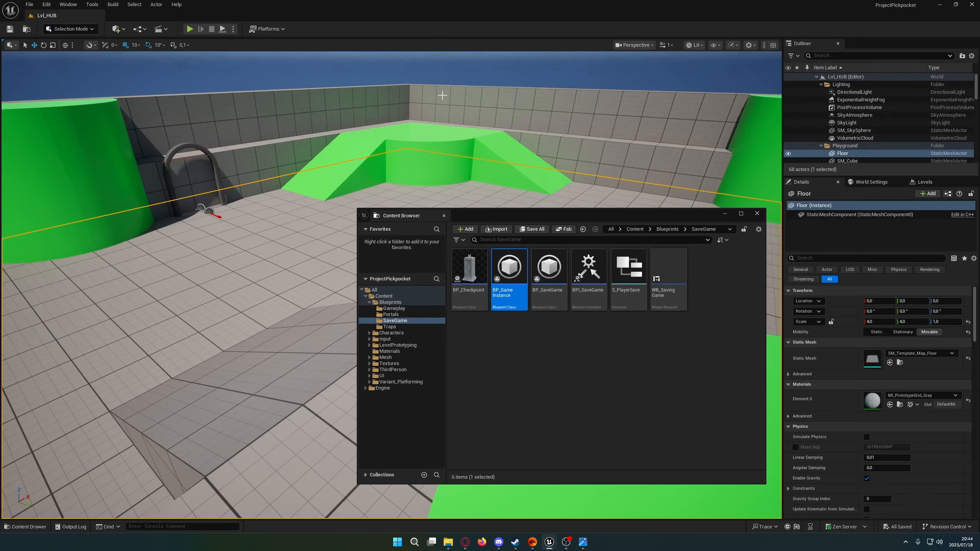
Step: Examine which Game Instance Class is assigned in the project's Maps & Modes settings, and close the settings
left_click(46, 7)
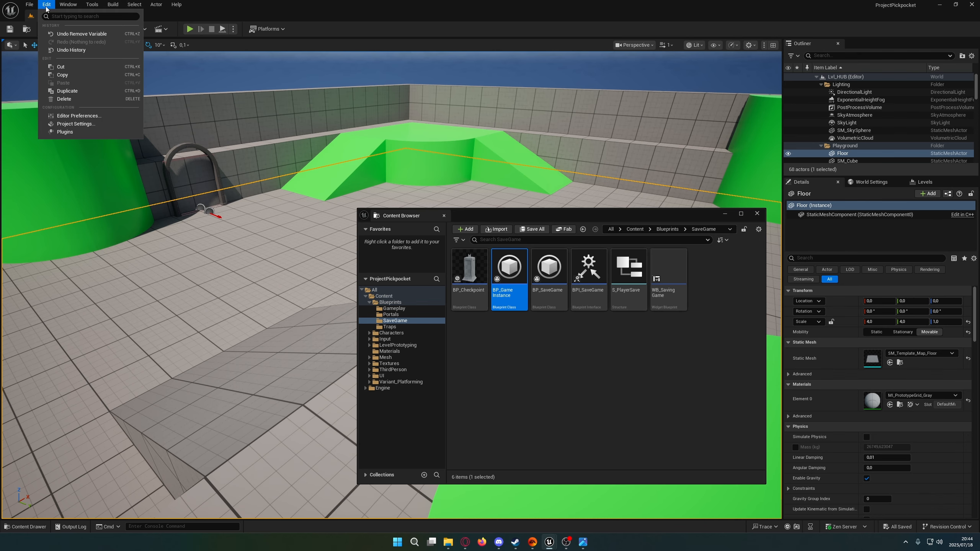
left_click(82, 124)
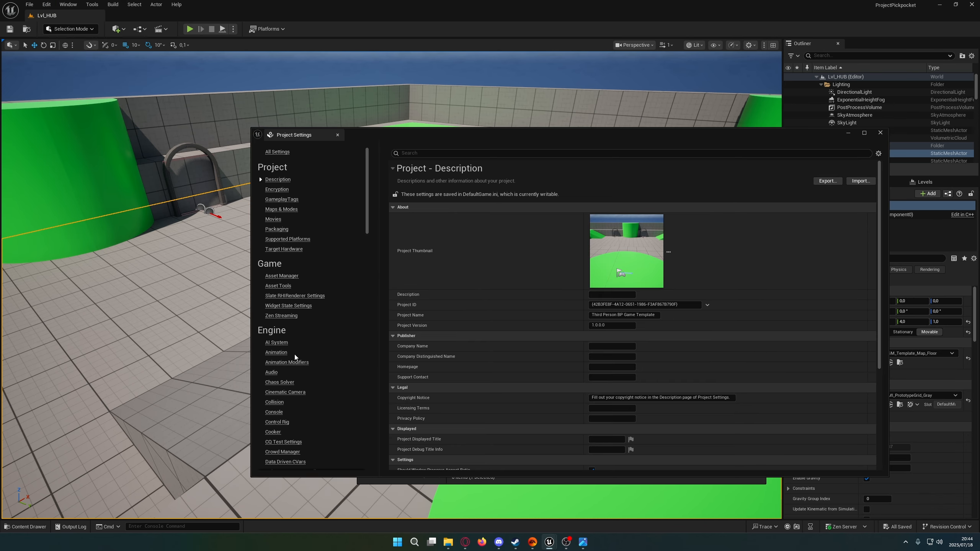
left_click(284, 210)
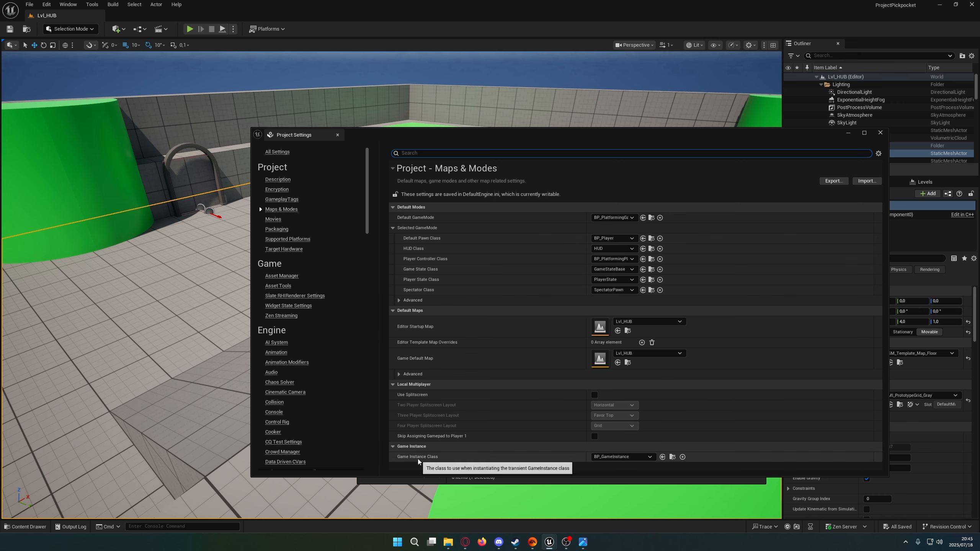
left_click(609, 458)
left_click(629, 478)
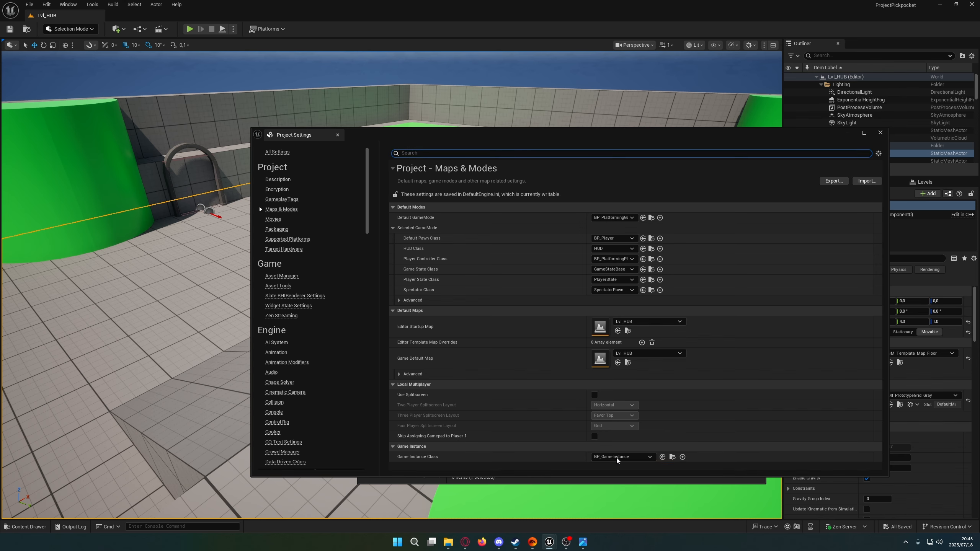
left_click(880, 133)
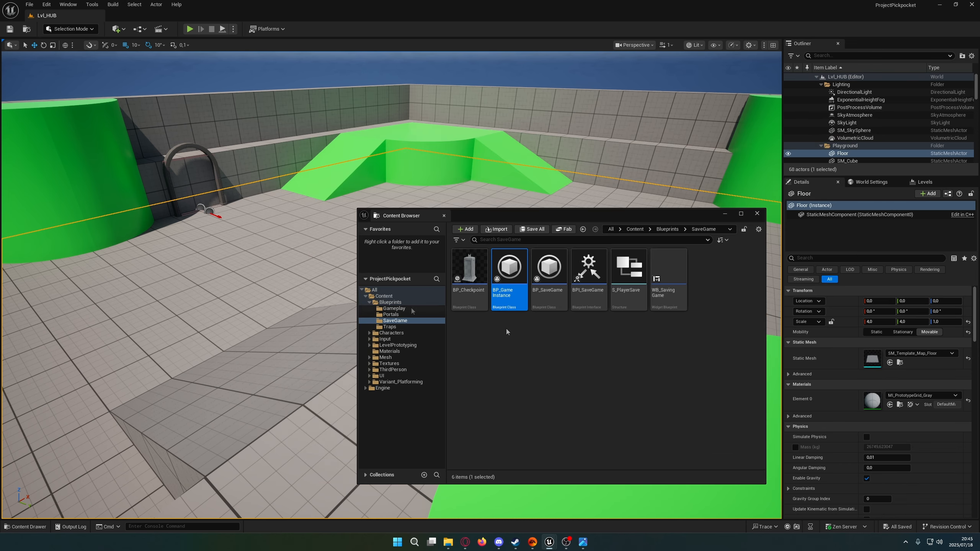
Step: Create an Actor Blueprint Class named BP_LevelPortal in the Blueprints/Portals folder
left_click(390, 302)
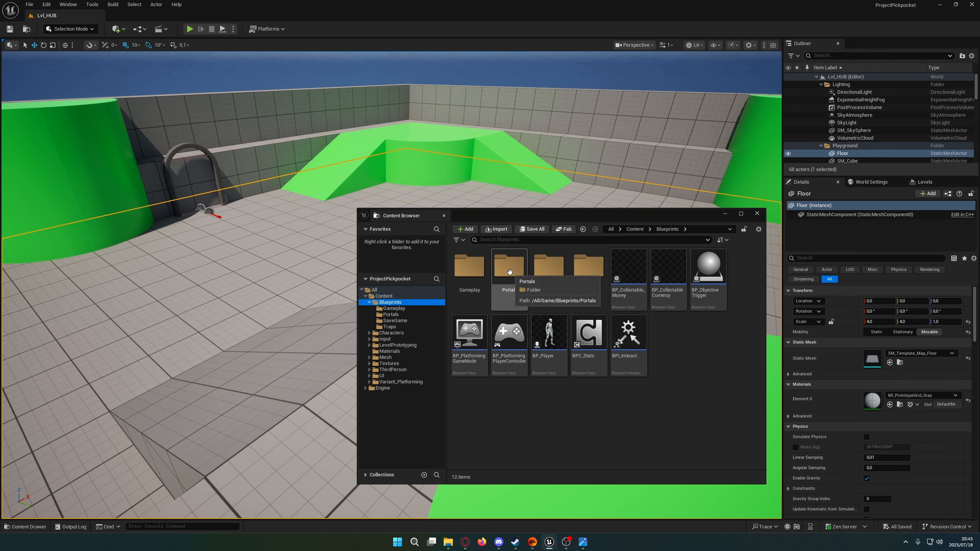
double_click(510, 272)
right_click(563, 290)
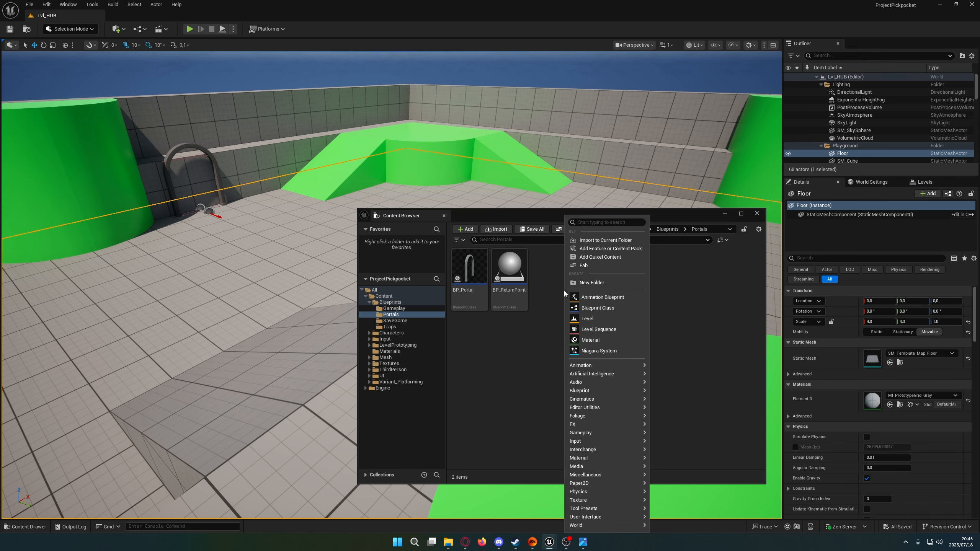
left_click(596, 308)
left_click(410, 202)
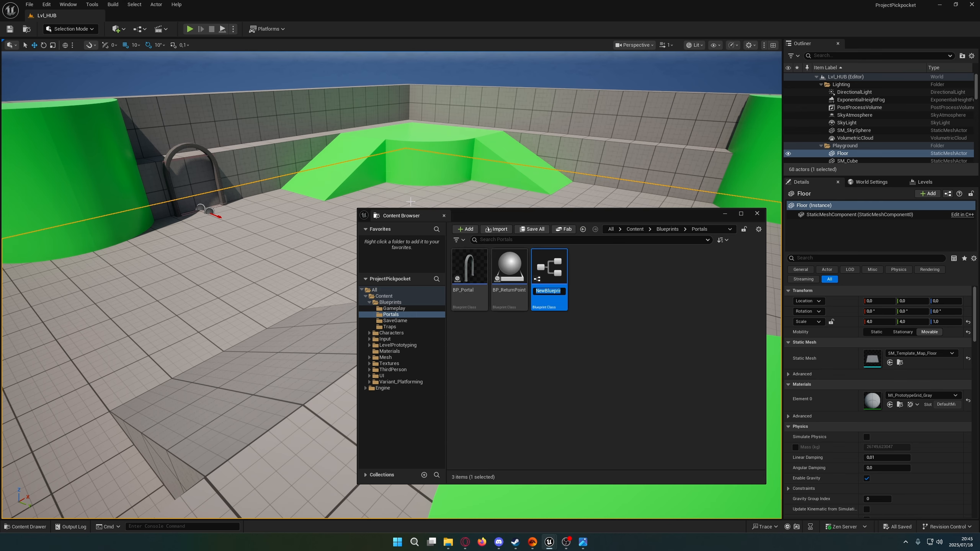
type("B")
type("P_LevelPortal")
key("Return")
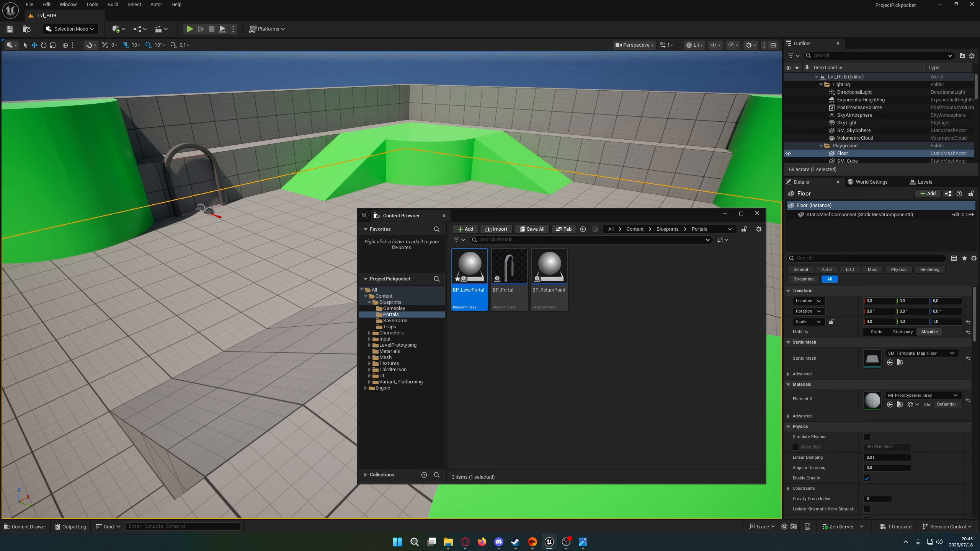
Step: Open the BP_LevelPortal blueprint and add a Static Mesh component under its default scene root
left_click_drag(634, 129, 627, 124)
double_click(679, 118)
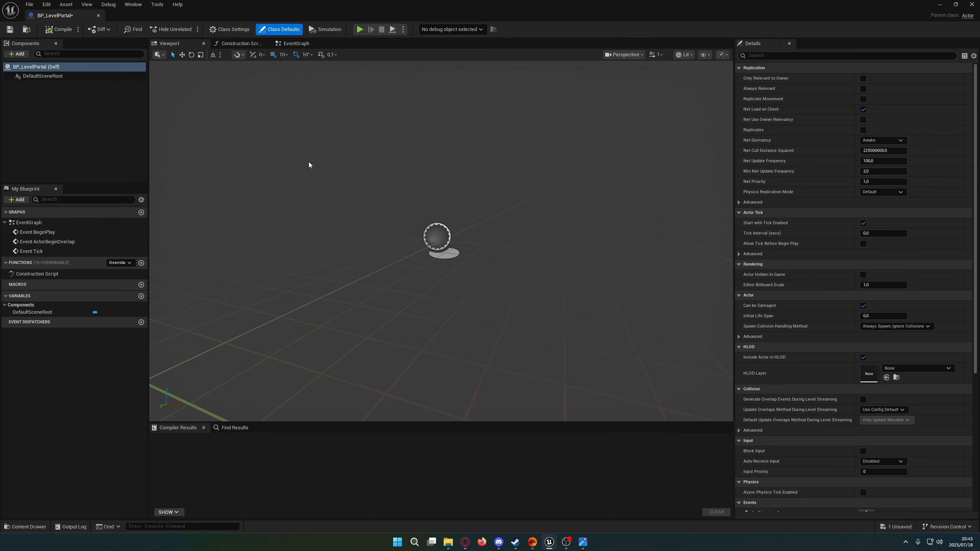
left_click(16, 54)
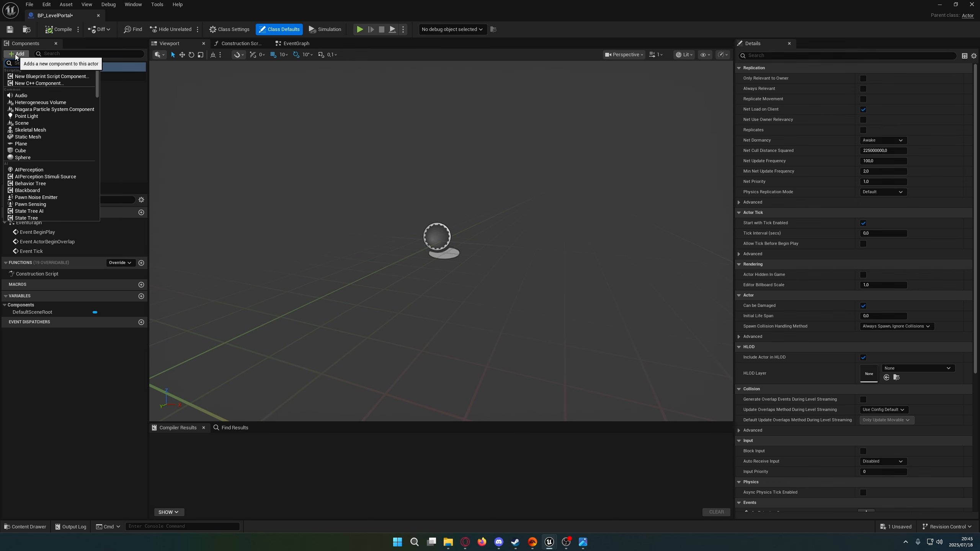
type("static")
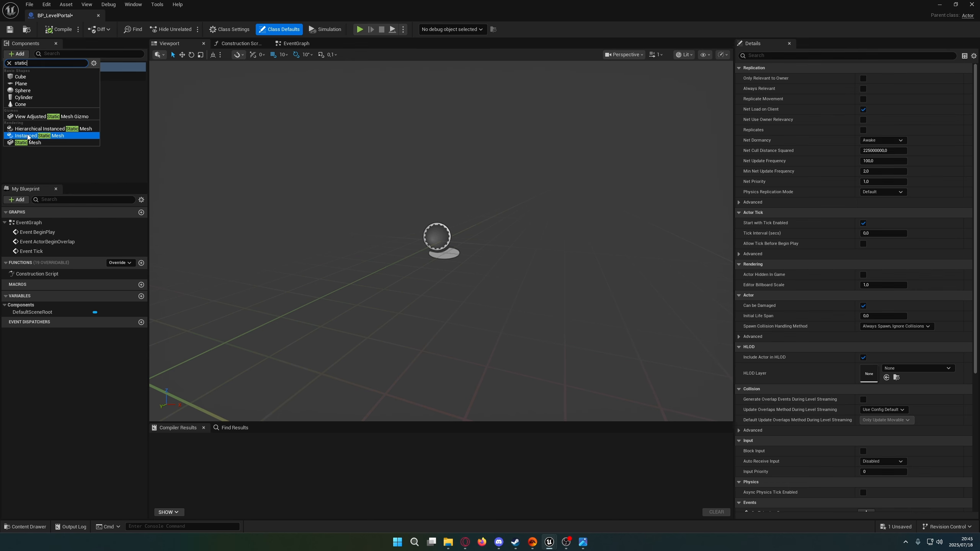
left_click(25, 143)
left_click(23, 86)
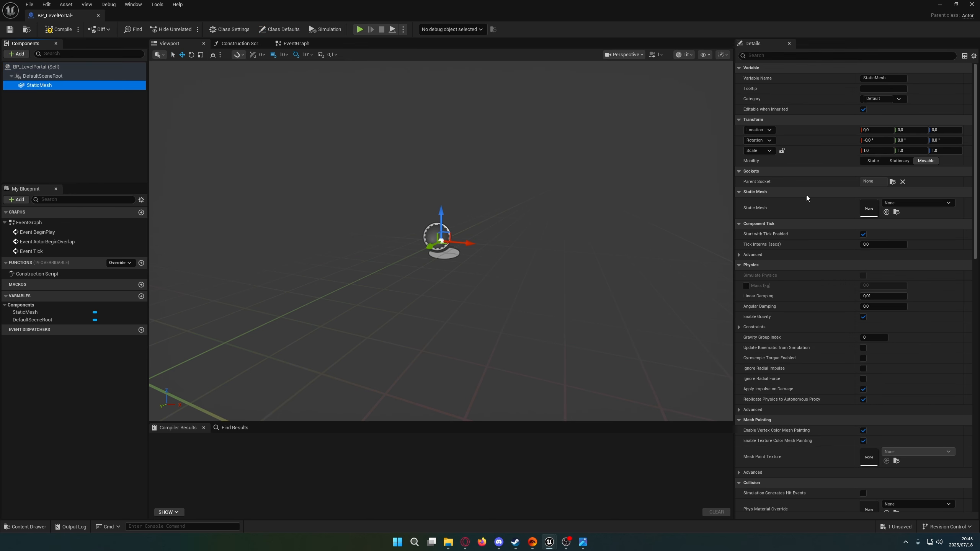
Step: Assign the PortalArch mesh to BP_LevelPortal's StaticMesh component
left_click(903, 202)
type("por")
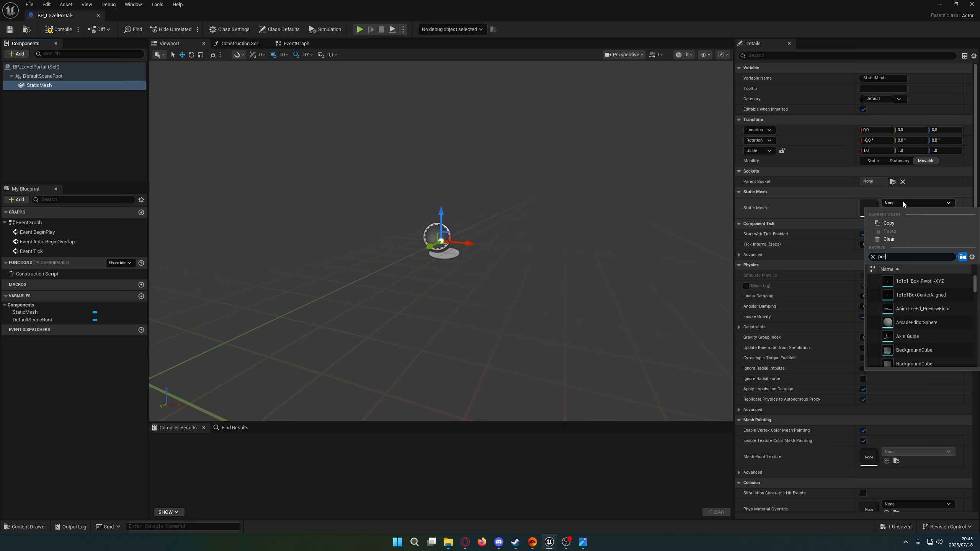
type("tal")
left_click(927, 281)
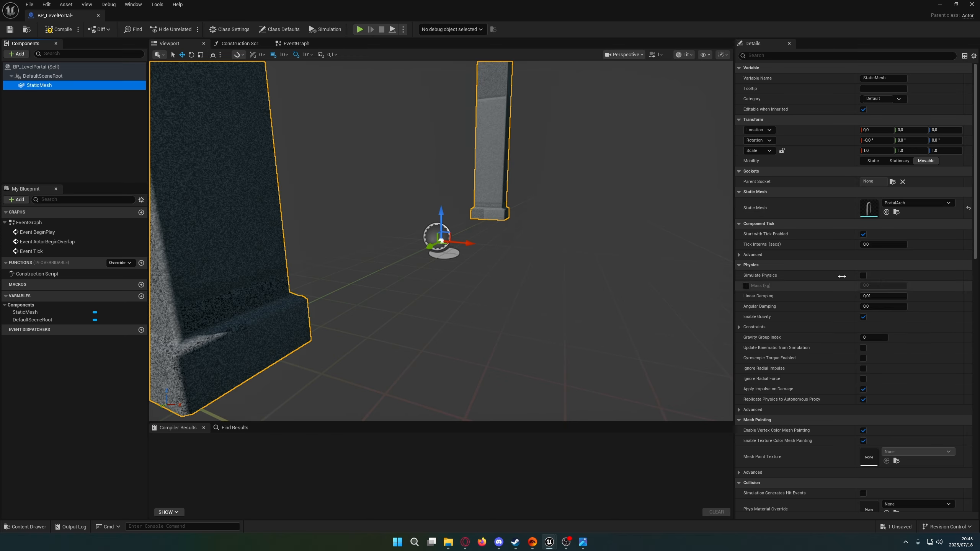
Step: Add a Box Collision component under the StaticMesh component of BP_LevelPortal
key("s")
right_click_drag(541, 266, 479, 264)
key("w")
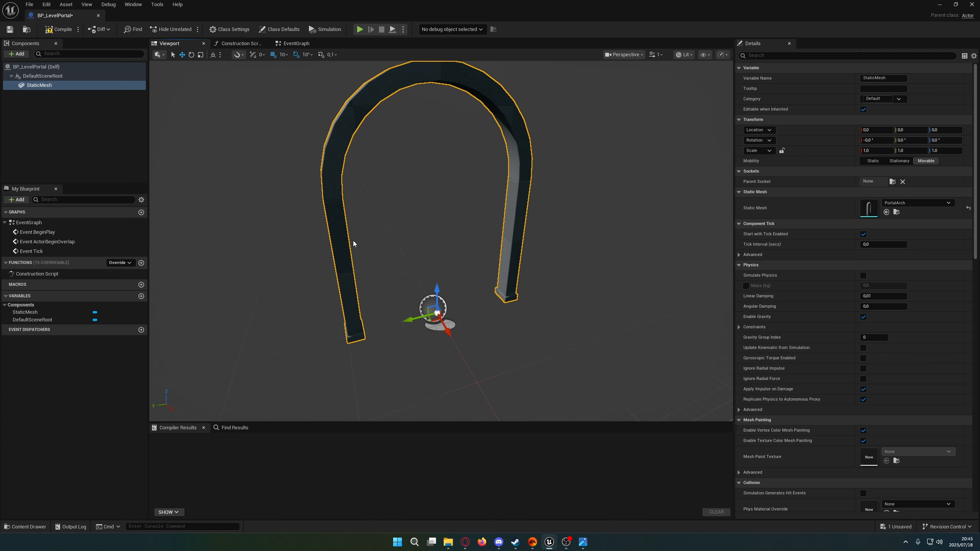
left_click(15, 54)
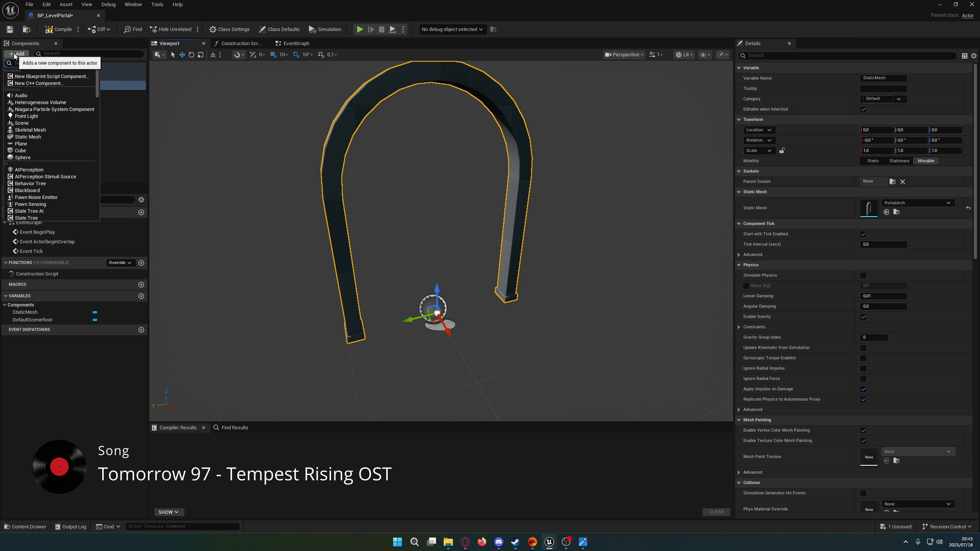
type("bo")
left_click(29, 133)
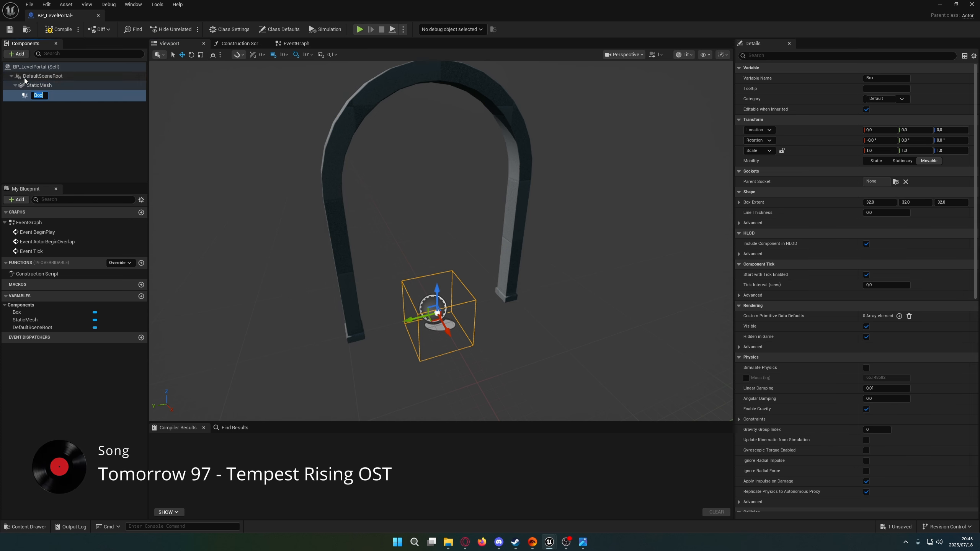
Step: Set the Box component's Z extent to 100 and raise it to Z 100 inside the arch
left_click(25, 96)
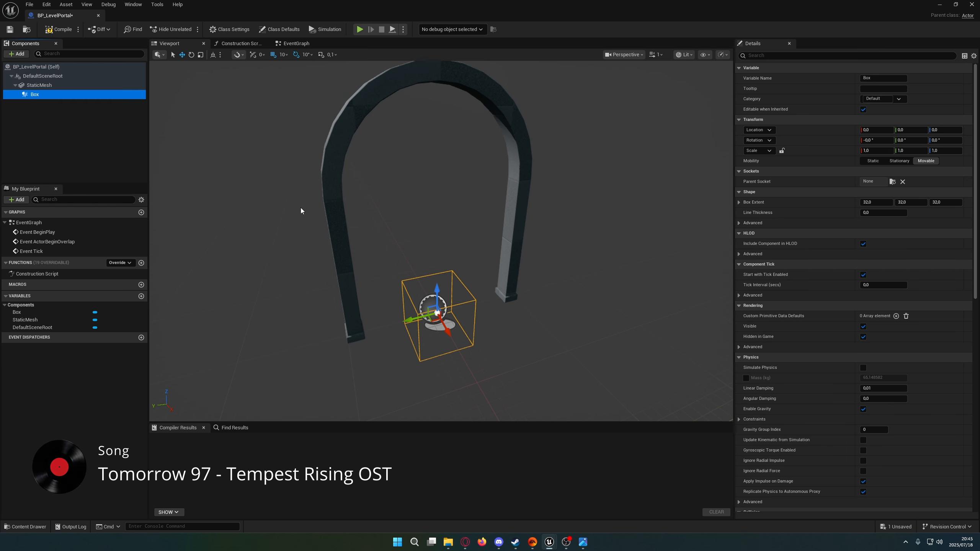
left_click(945, 204)
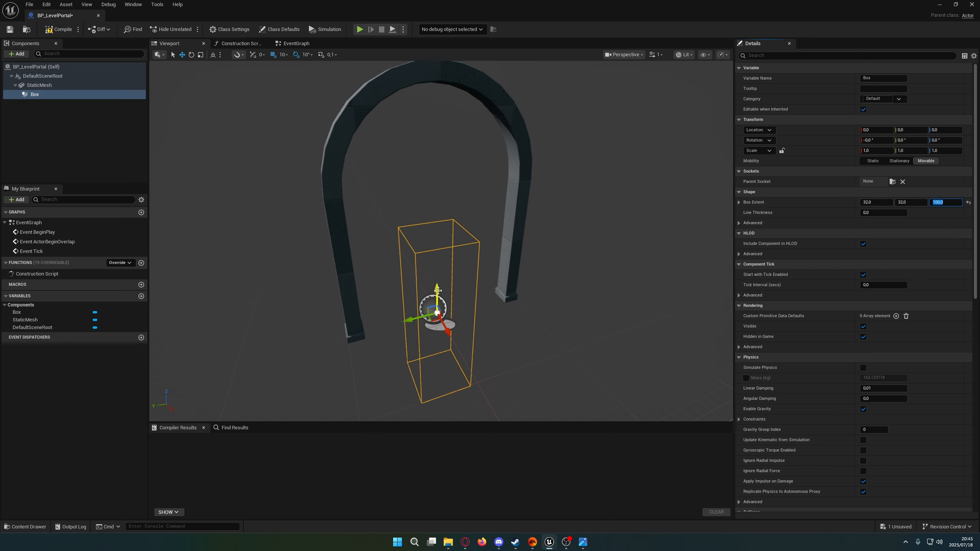
left_click_drag(438, 289, 437, 199)
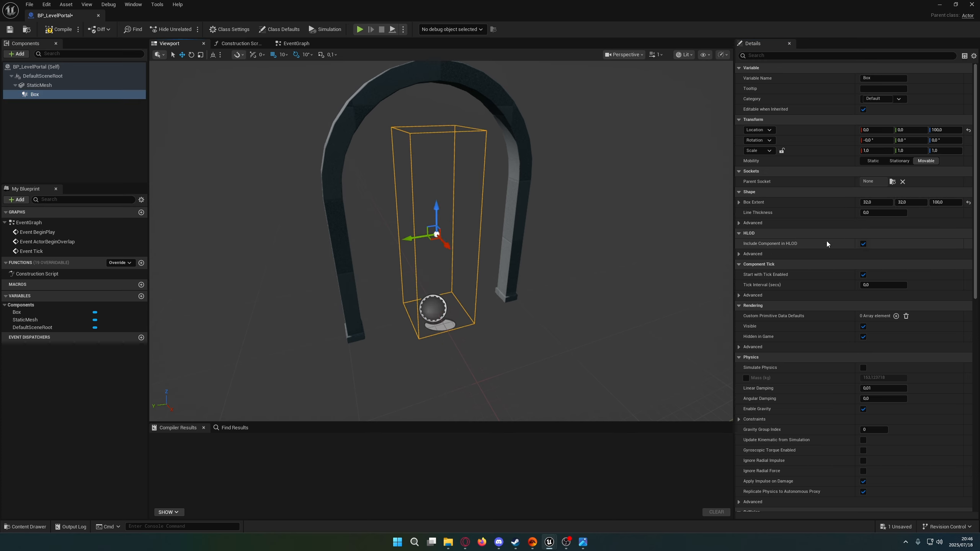
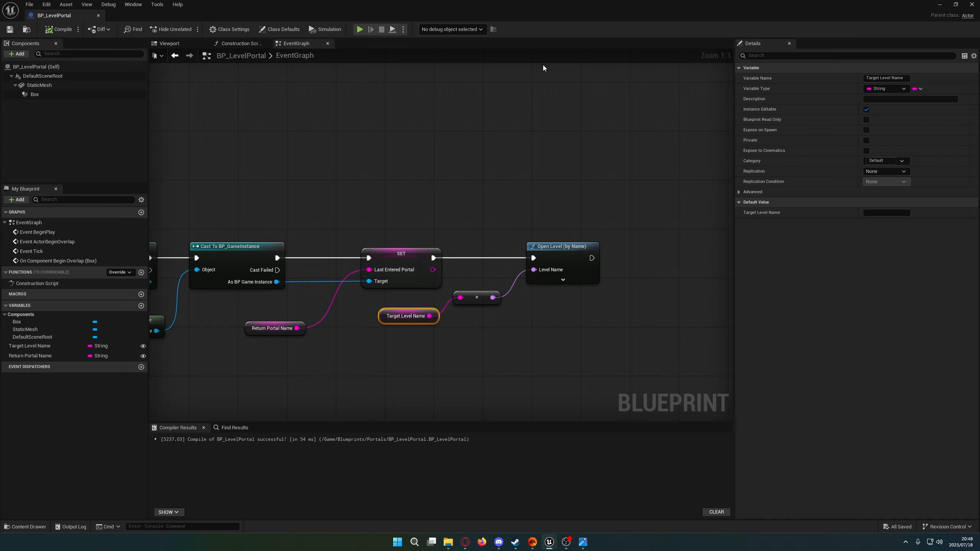
Step: Place a BP_LevelPortal in the Lvl_HUB level against the wall, at about X 1780, Y -380, Z 0
left_click(939, 4)
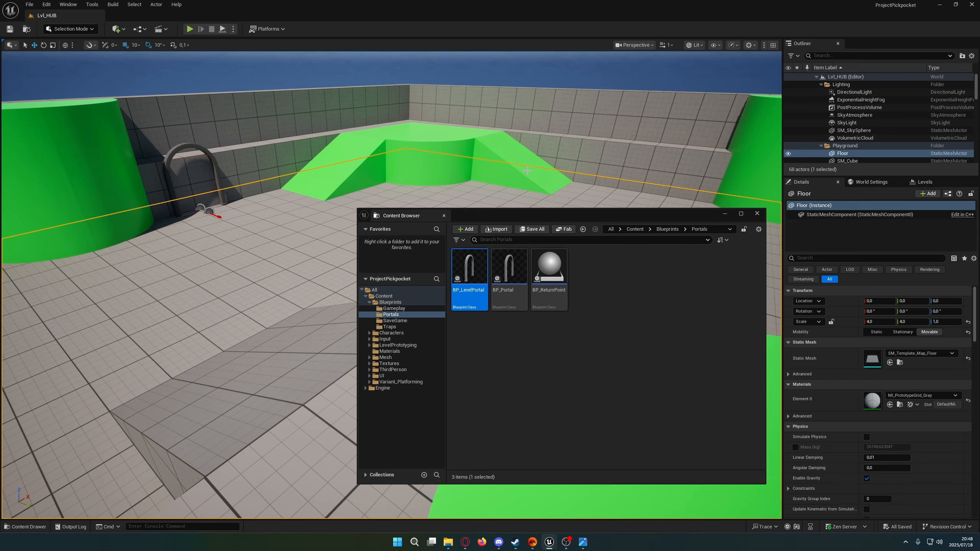
key("w")
right_click_drag(527, 171, 589, 197)
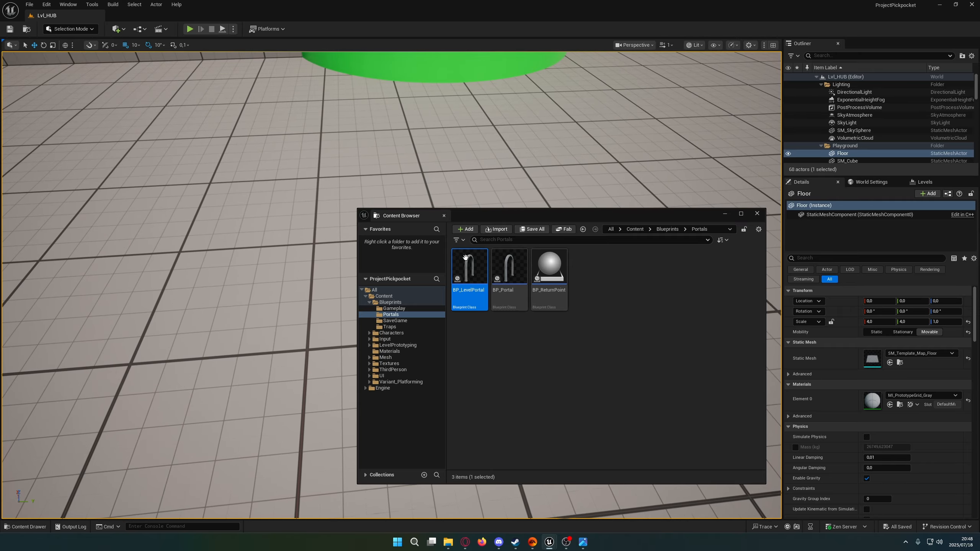
left_click_drag(465, 258, 194, 82)
right_click_drag(193, 82, 266, 93)
key("w")
key("a")
left_click_drag(287, 266, 201, 264)
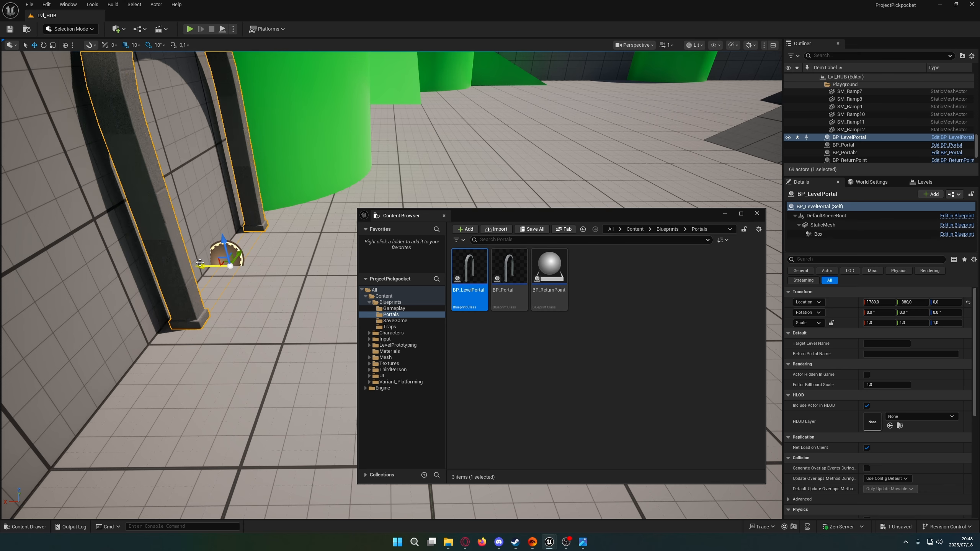
right_click_drag(270, 256, 195, 264)
key("d")
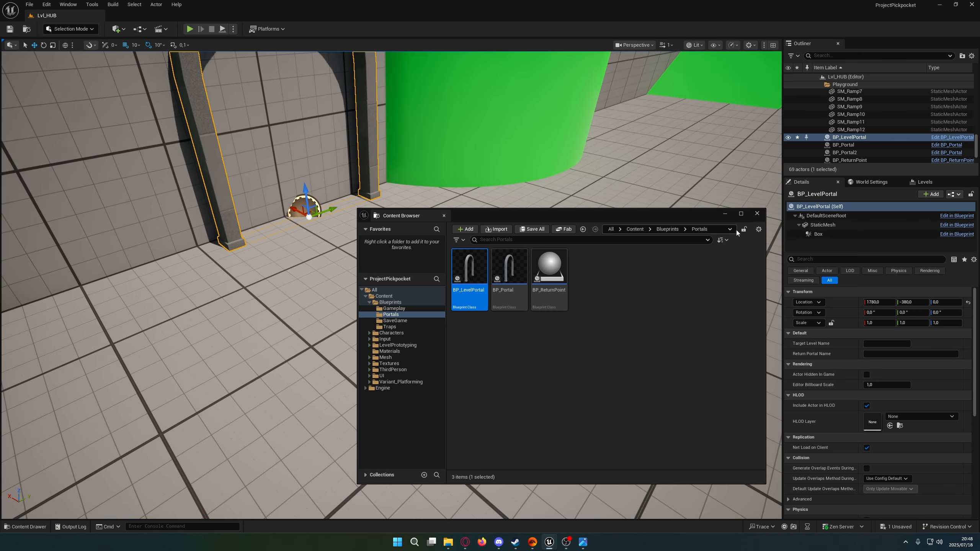
Step: Look up the level names in the Variant_Platforming folder and set the placed portal's Target Level Name to Lvl_LevelB
left_click(880, 344)
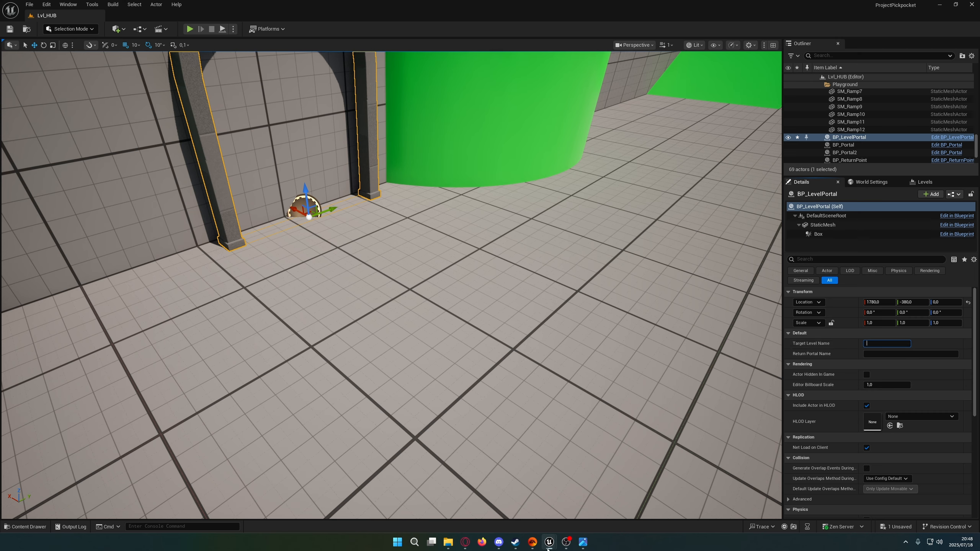
mouse_move(548, 547)
left_click(428, 506)
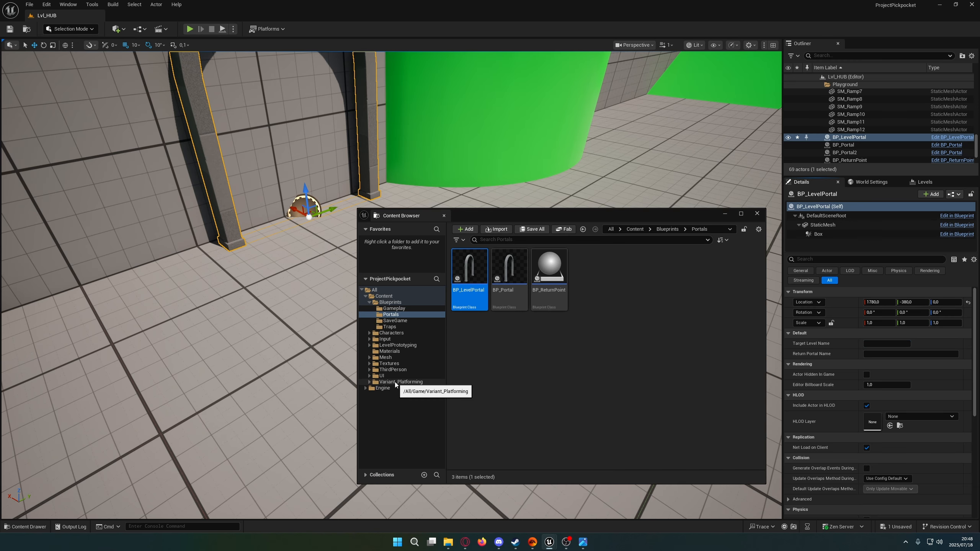
left_click(395, 381)
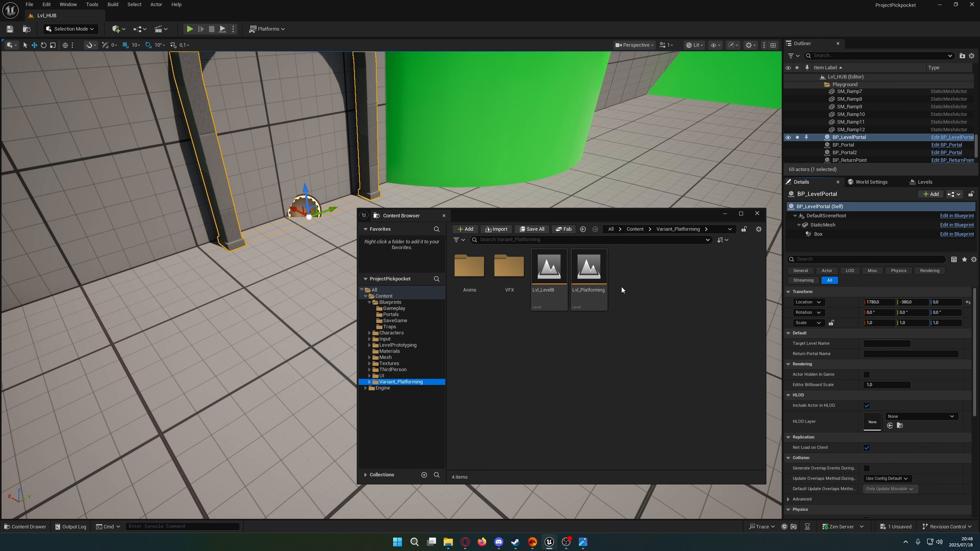
mouse_move(597, 292)
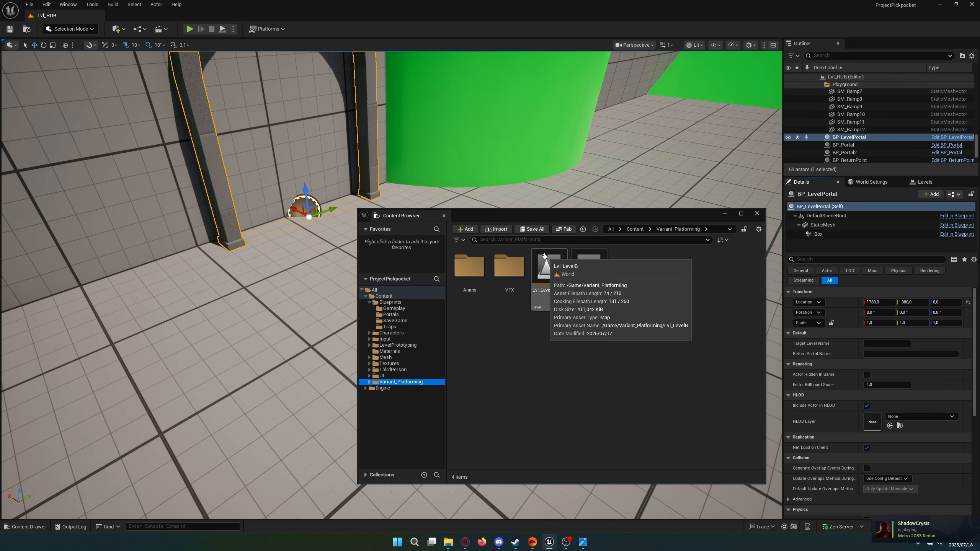
left_click(879, 343)
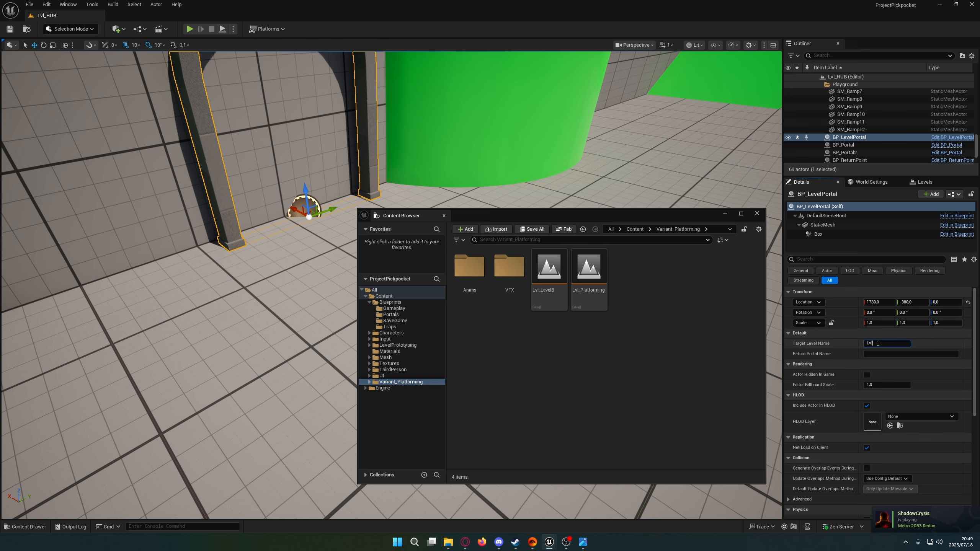
type("Lvl_LevelB")
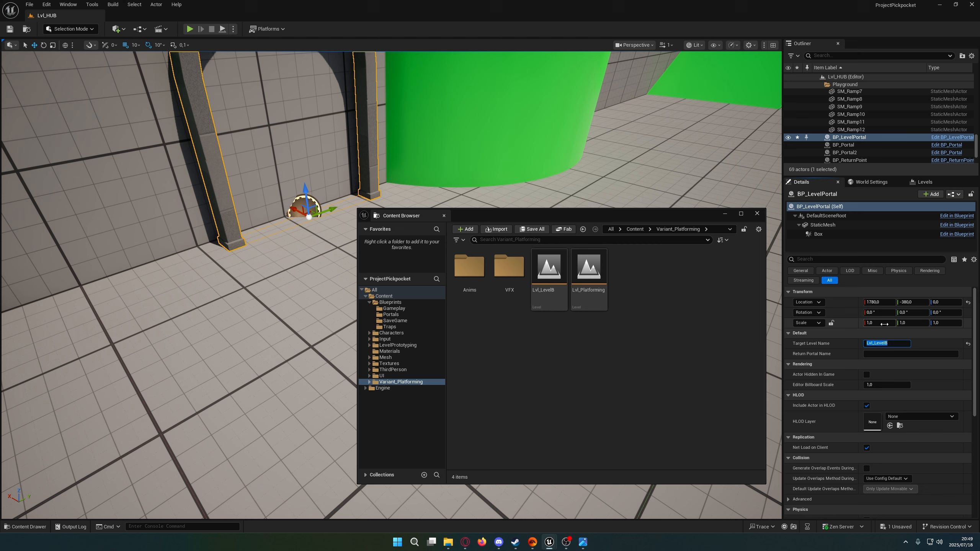
Step: Set the placed portal's Return Portal Name to Return_Lvl_LevelB
left_click(884, 354)
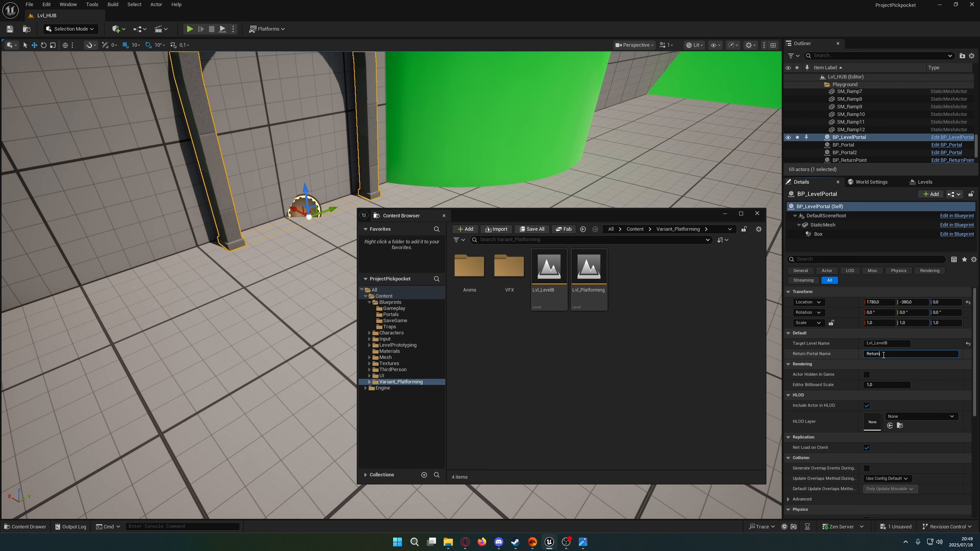
type("L")
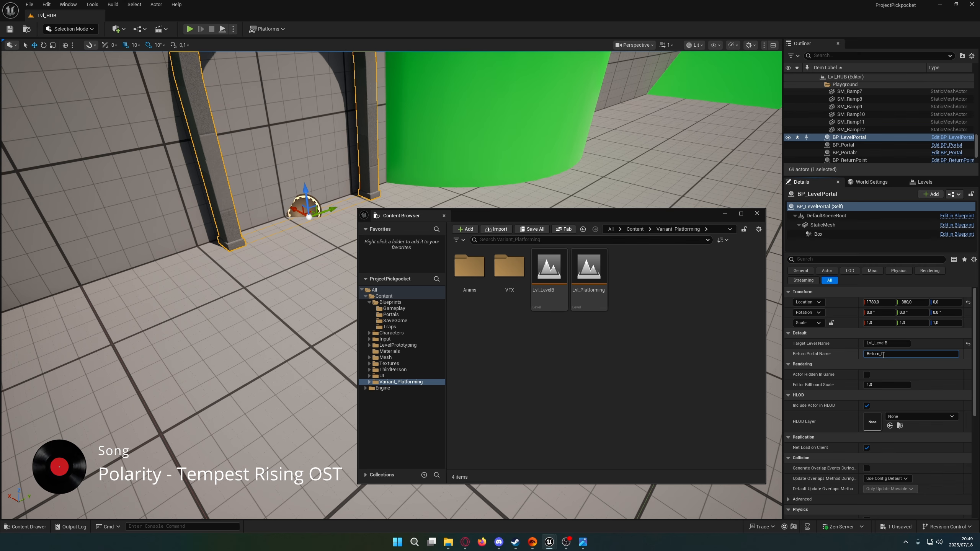
type("vl_LevelB")
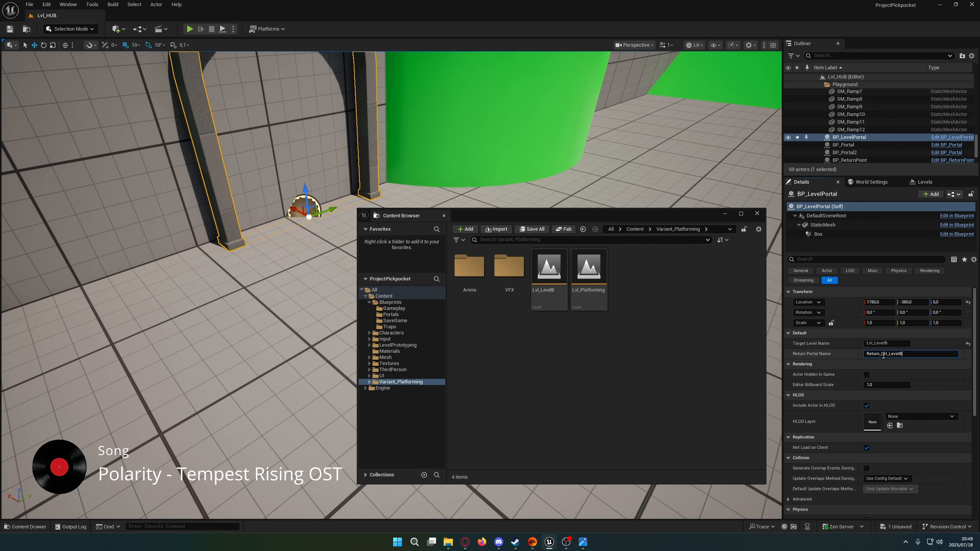
key("Return")
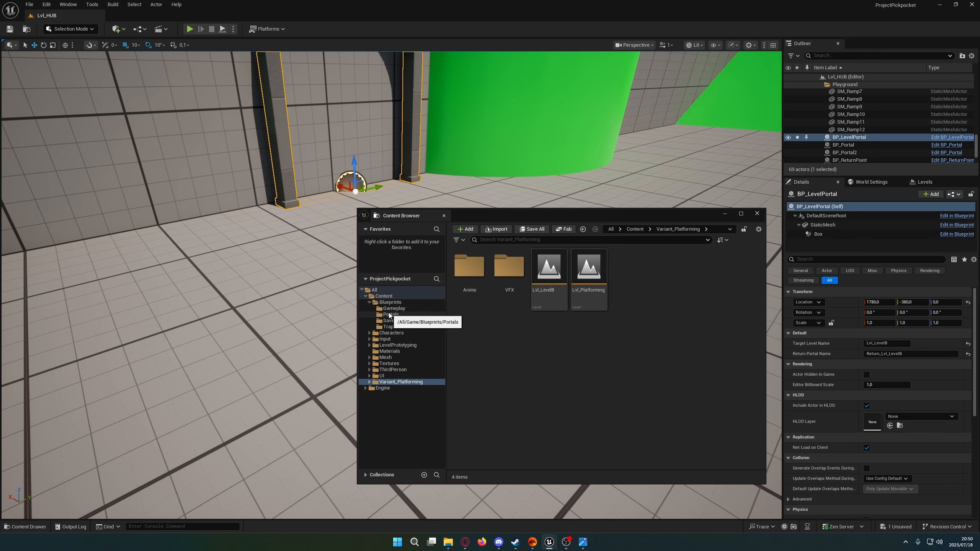
Step: Create an Actor Blueprint Class named BP_Level_ReturnPoint in the Blueprints/Portals folder
left_click(390, 315)
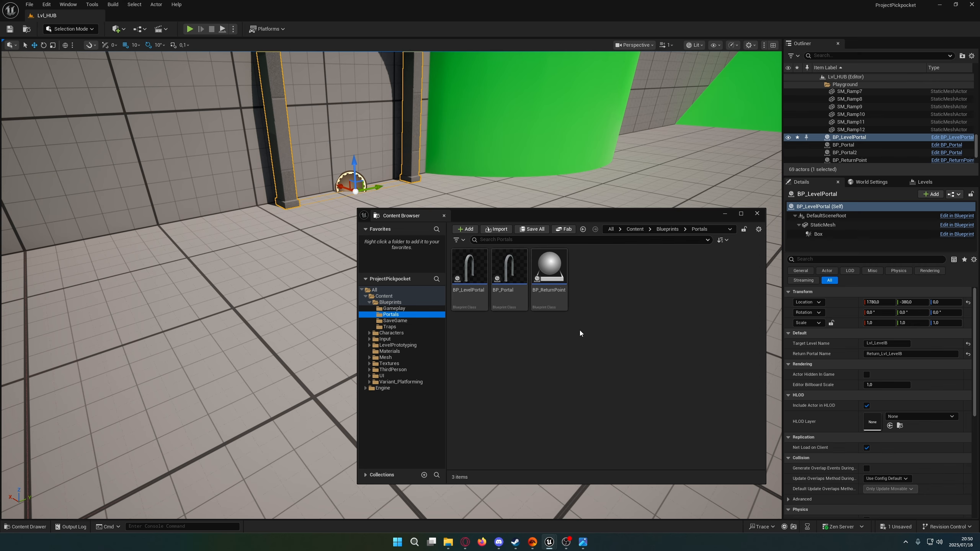
right_click(604, 291)
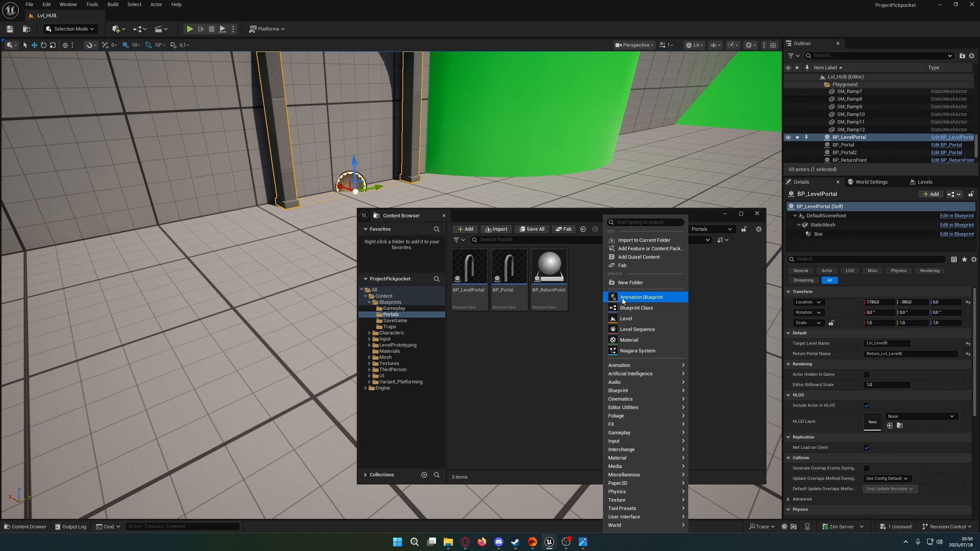
left_click(633, 309)
left_click(405, 202)
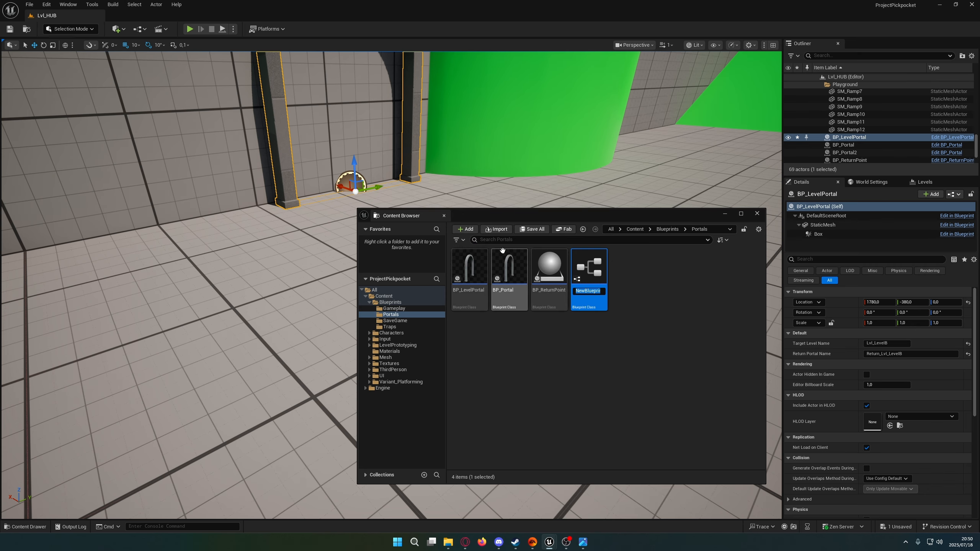
type("BP")
type("_Level_ReturnPoin")
type("t")
key("Return")
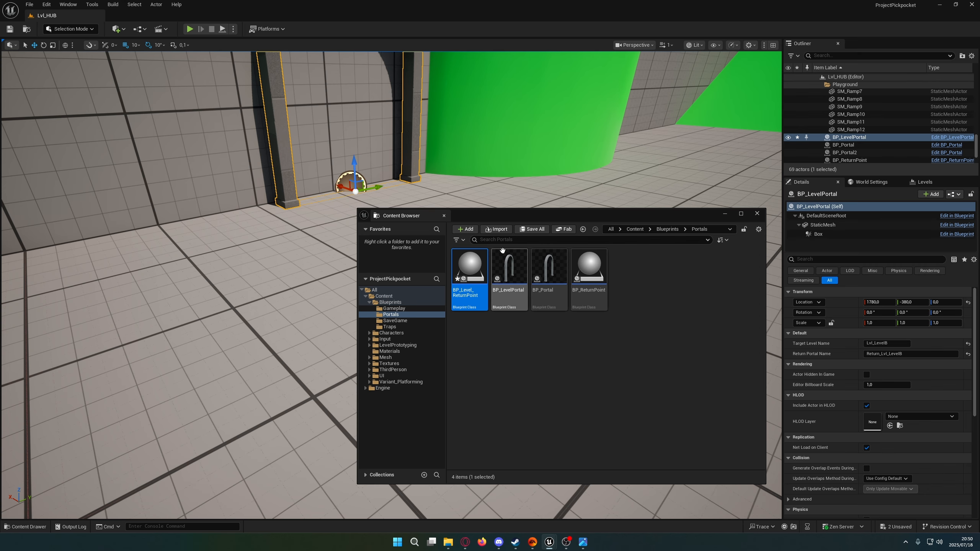
Step: Open the BP_Level_ReturnPoint blueprint in a maximized editor and add a Scene component under its default scene root
key("Return")
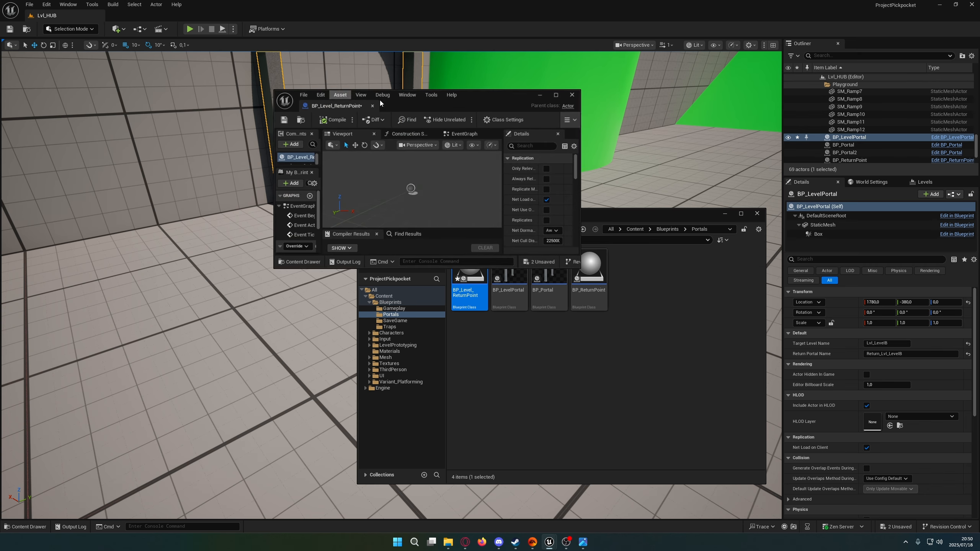
double_click(452, 100)
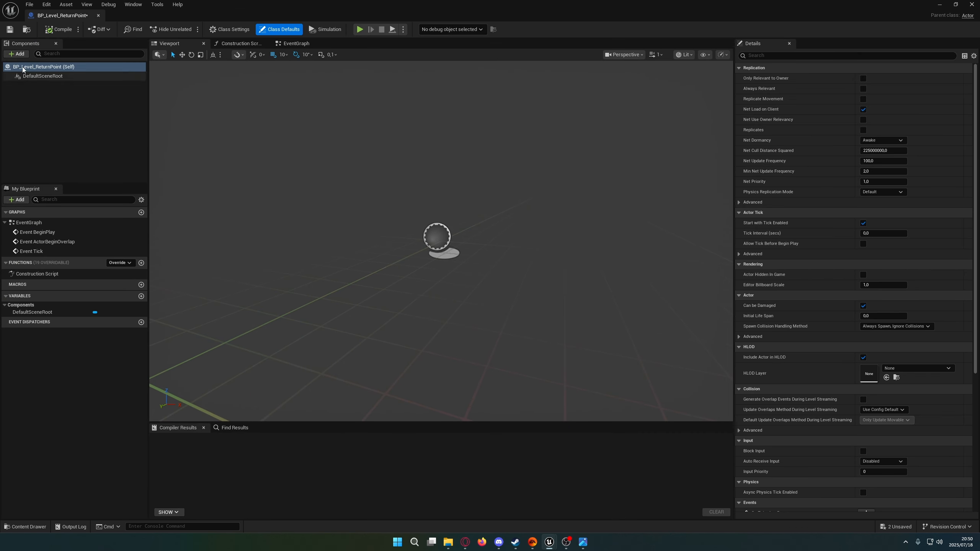
left_click(17, 54)
type("scene")
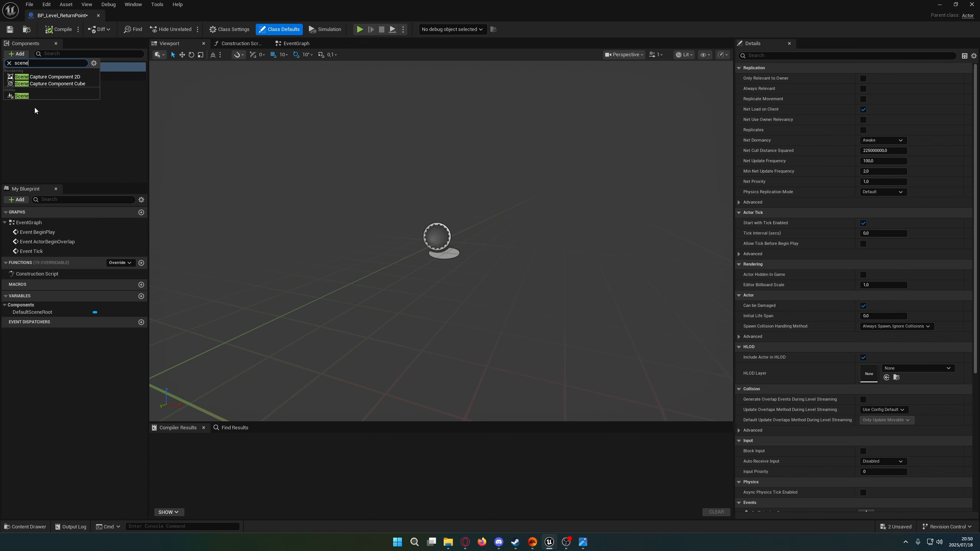
left_click(18, 96)
key("Return")
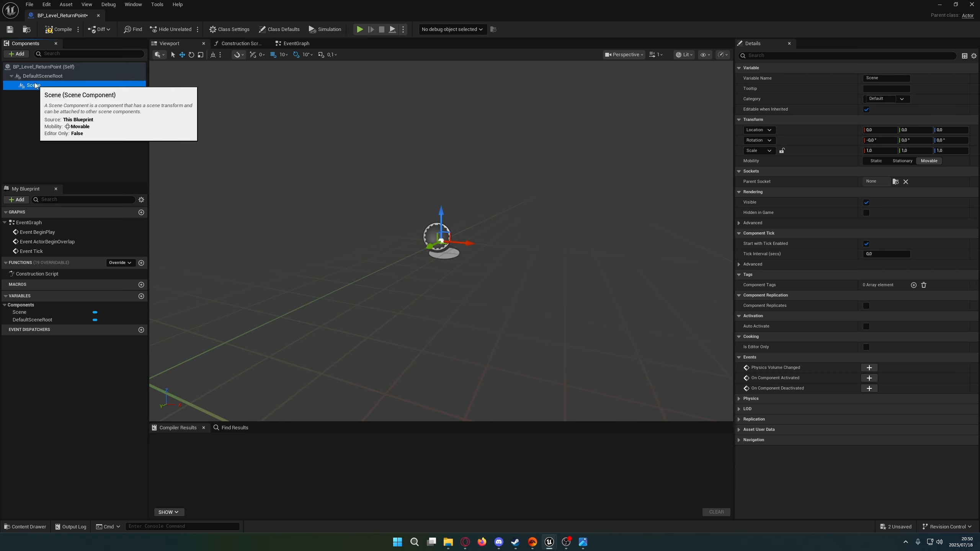
Step: Add an Arrow component under the Scene component, and compile and save BP_Level_ReturnPoint
left_click(18, 54)
type("arro")
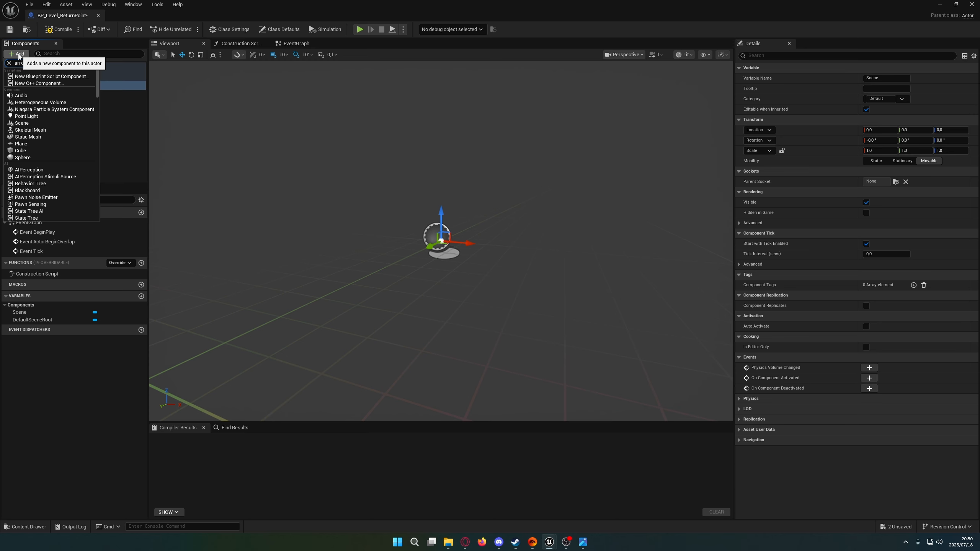
type("w")
key("Return")
left_click(30, 95)
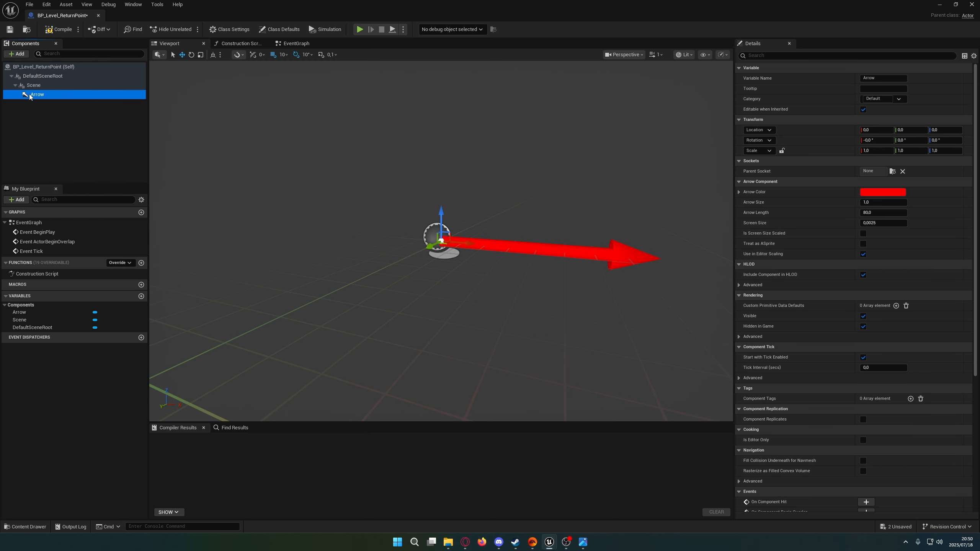
mouse_move(414, 231)
right_mouse_down()
mouse_move(401, 243)
mouse_move(414, 230)
right_mouse_up()
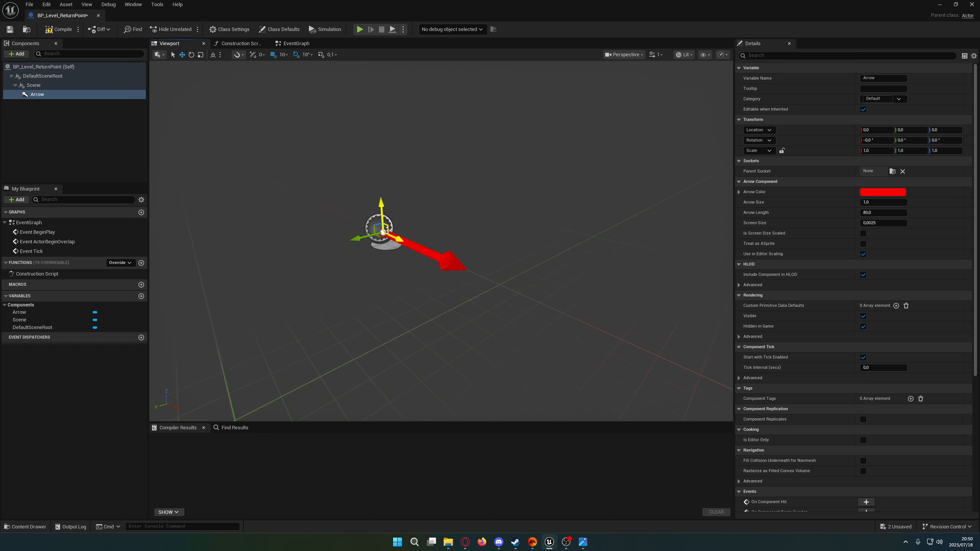
left_click(58, 29)
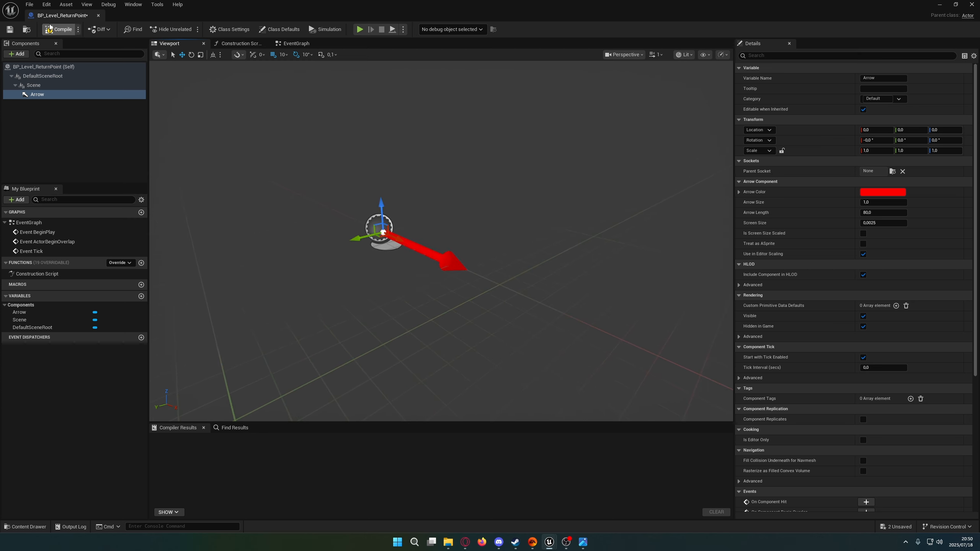
left_click(10, 29)
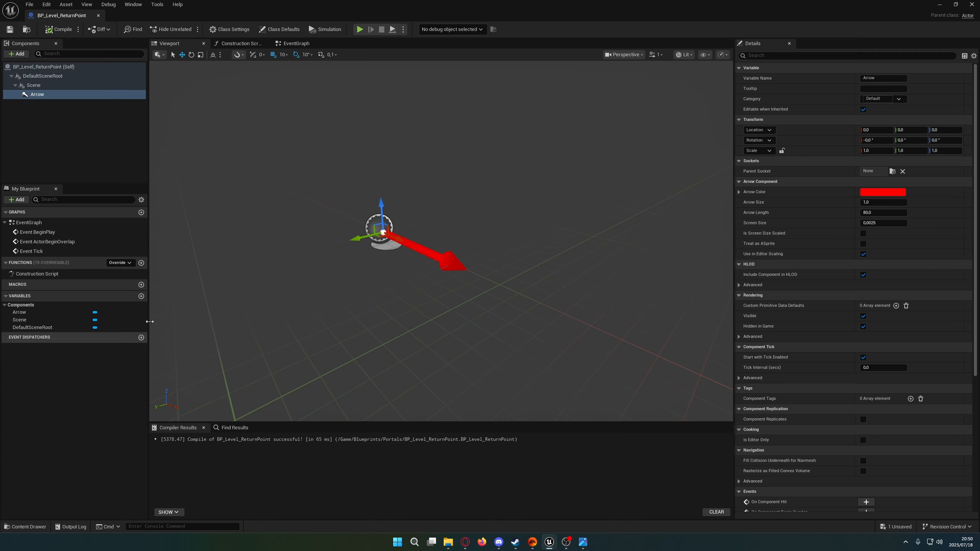
Step: Add a String variable named PortalName to BP_Level_ReturnPoint and compile the blueprint
left_click(141, 296)
type("P")
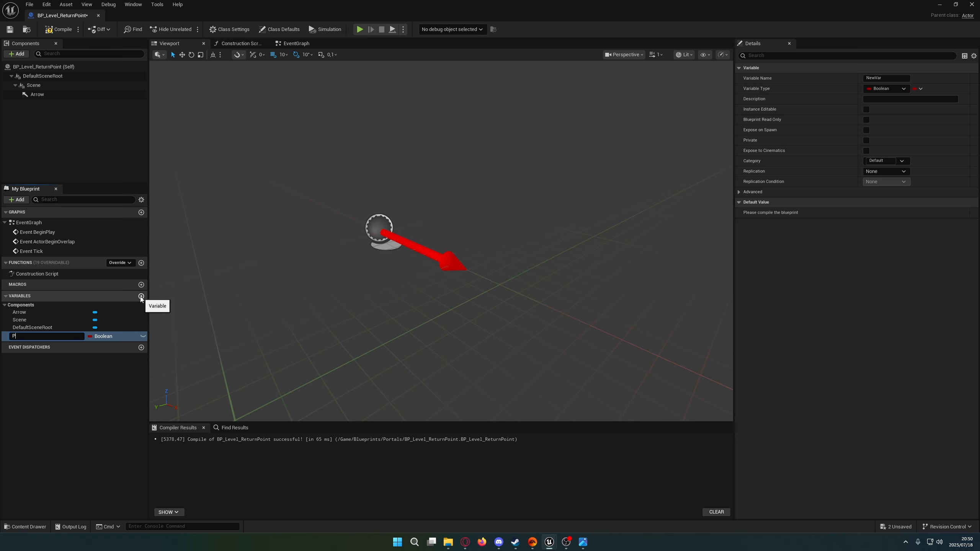
type("ortalName")
key("Return")
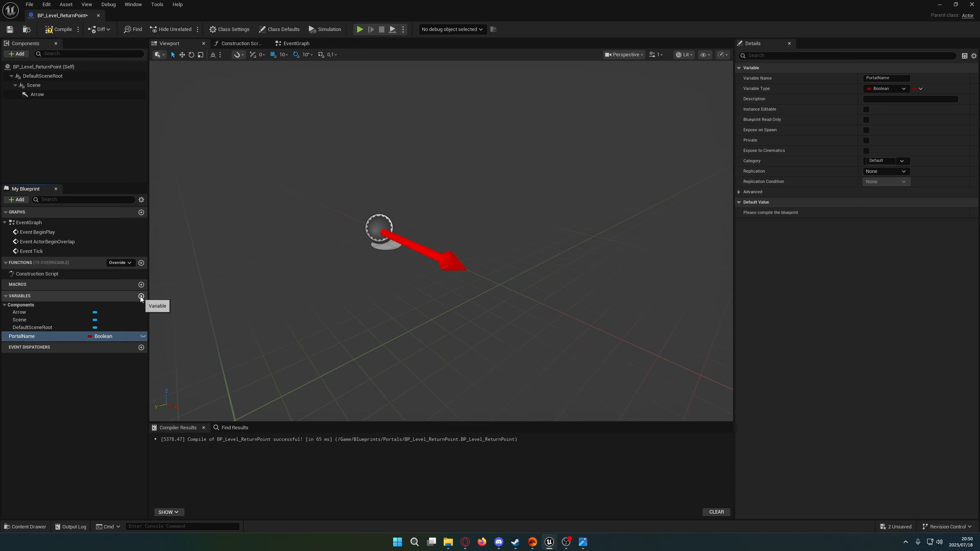
left_click(113, 337)
left_click(119, 403)
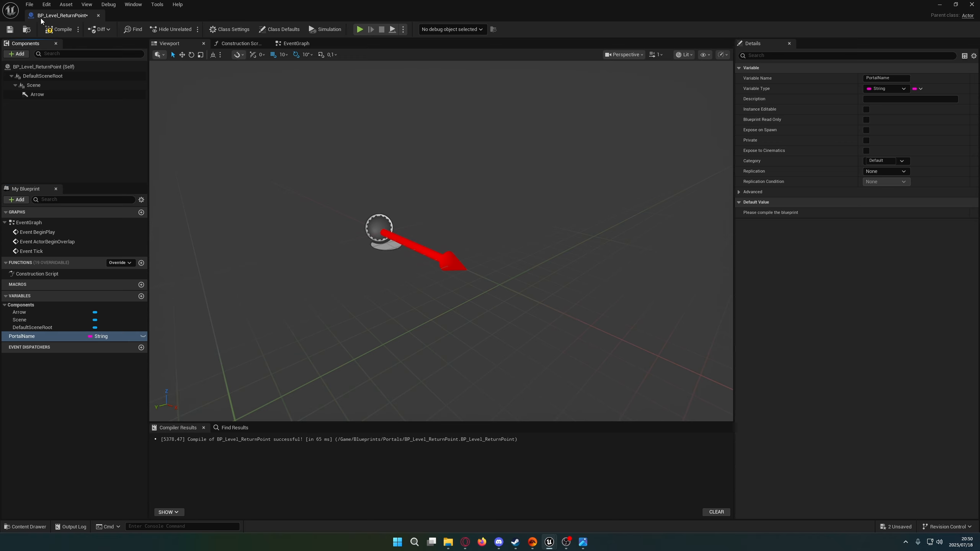
left_click(58, 29)
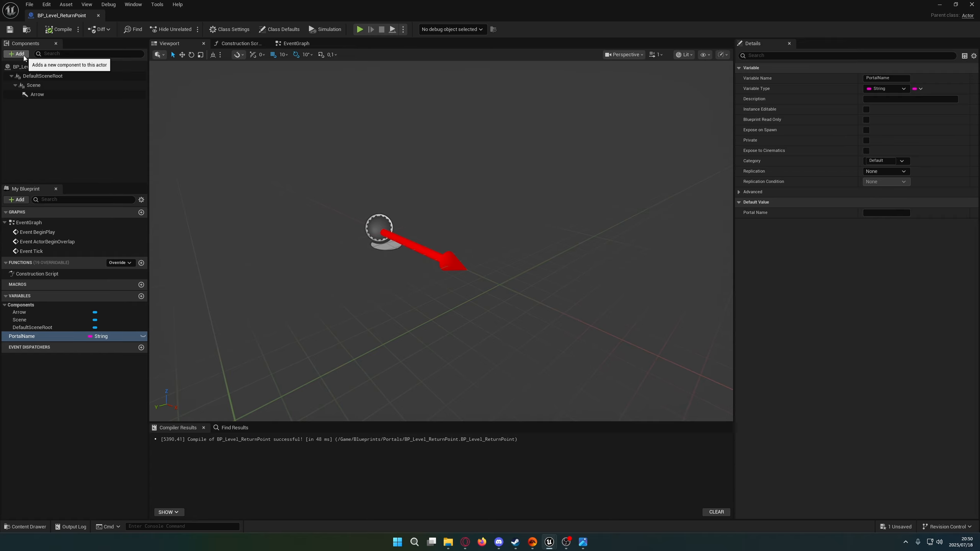
Step: Make the PortalName variable instance editable, and compile and save BP_Level_ReturnPoint
left_click(143, 337)
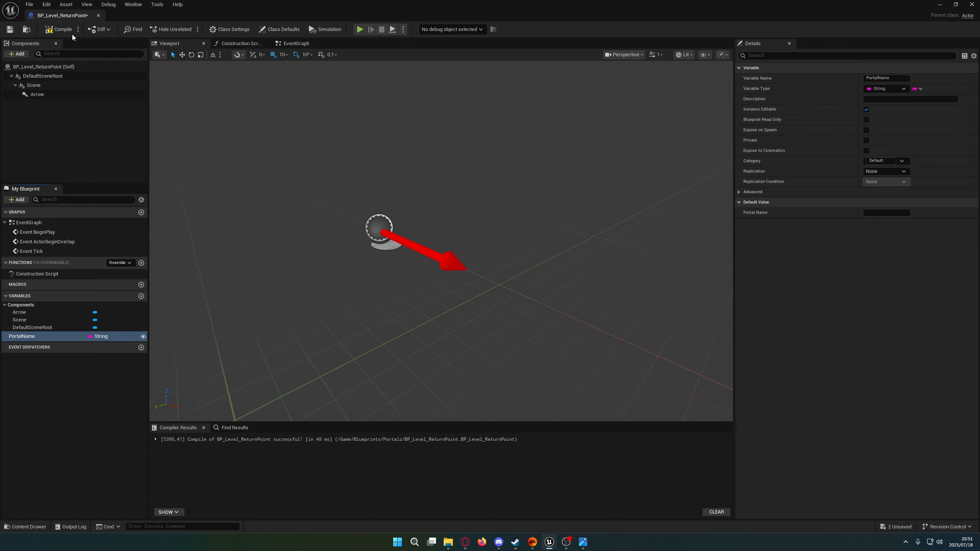
left_click(61, 29)
left_click(10, 30)
Step: Place a BP_Level_ReturnPoint in Lvl_HUB in front of the level portal, rotated about 180° around Z so its arrow faces away from the portal
left_click(940, 5)
right_click_drag(556, 149, 587, 169)
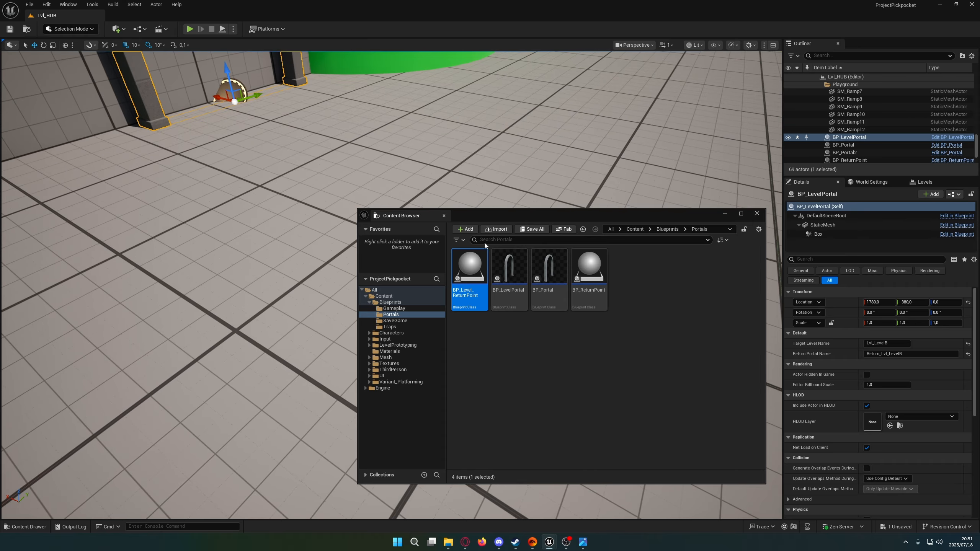
left_click_drag(476, 267, 334, 136)
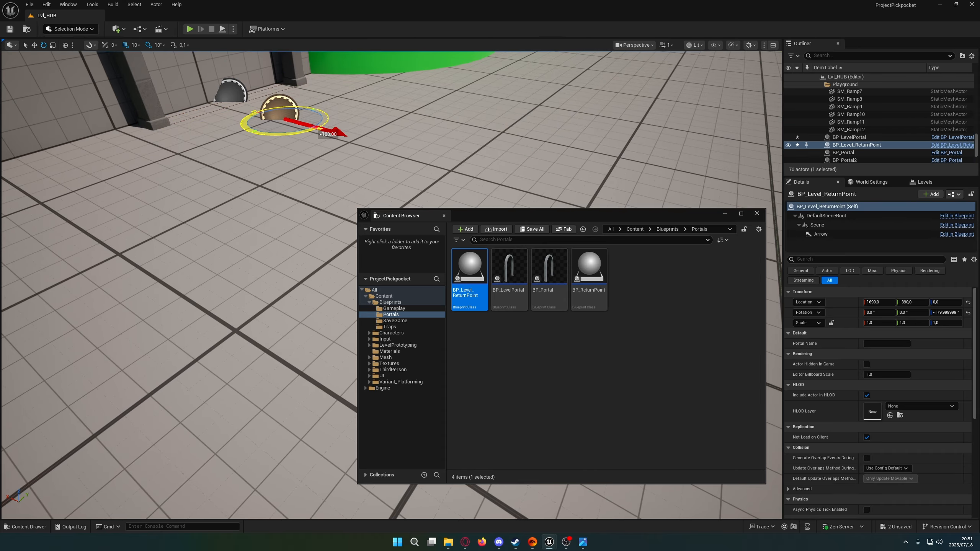
right_click_drag(334, 136, 342, 117)
key("a")
key("d")
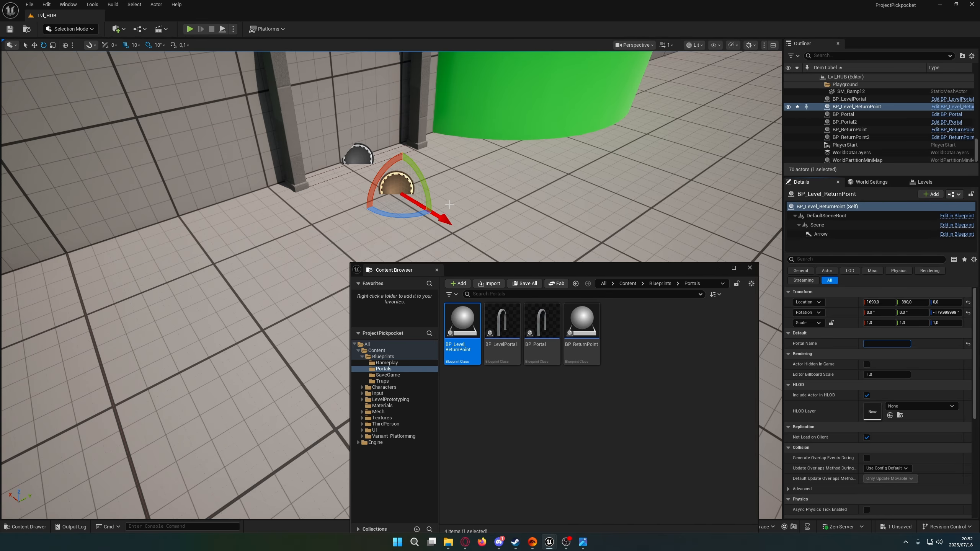
Step: Set the placed return point's Portal Name to Return_Point_Lvl_LevelB
left_click(804, 345)
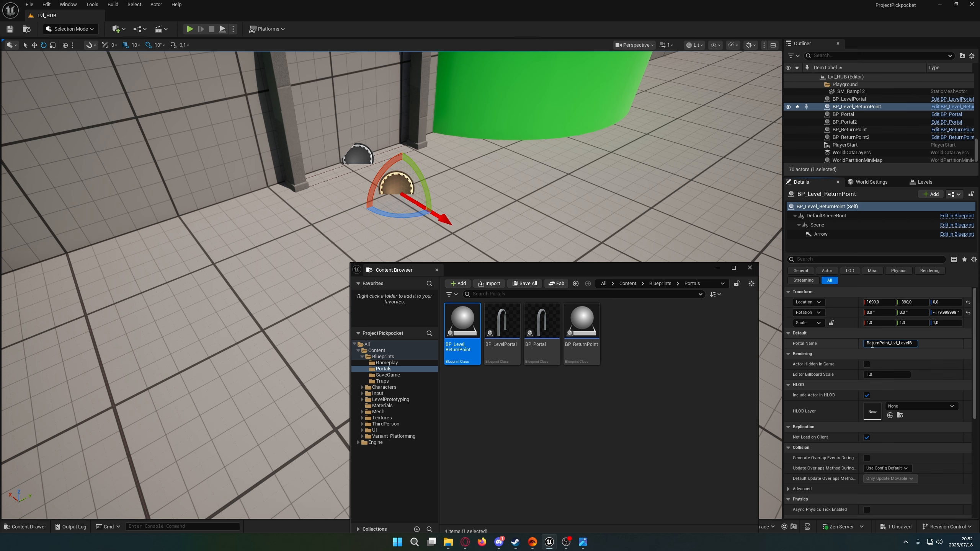
left_click(878, 343)
type("_")
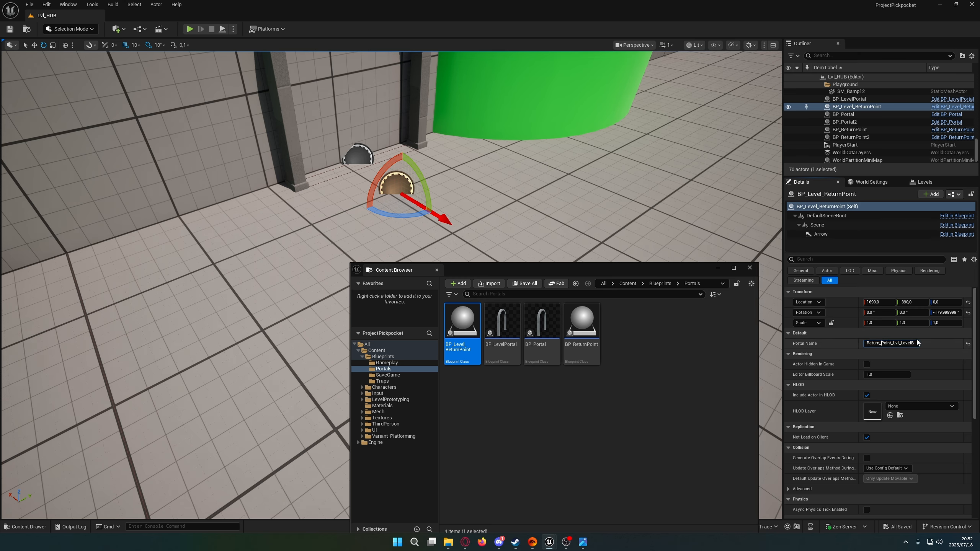
key("Return")
left_click(648, 216)
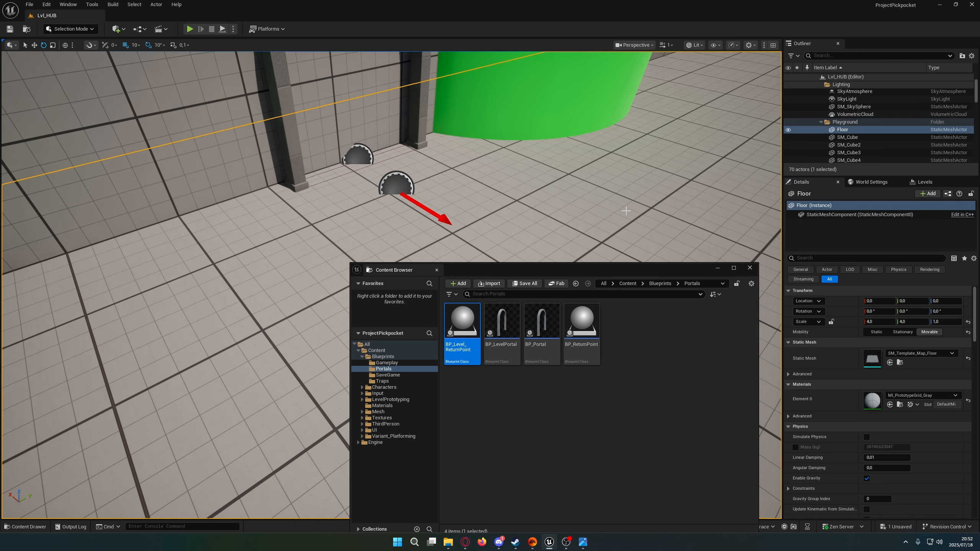
Step: Select the BP_LevelPortal in the hub level to check its Target Level Name and Return Portal Name
right_click_drag(648, 215, 772, 226)
left_click(325, 181)
left_click(340, 184)
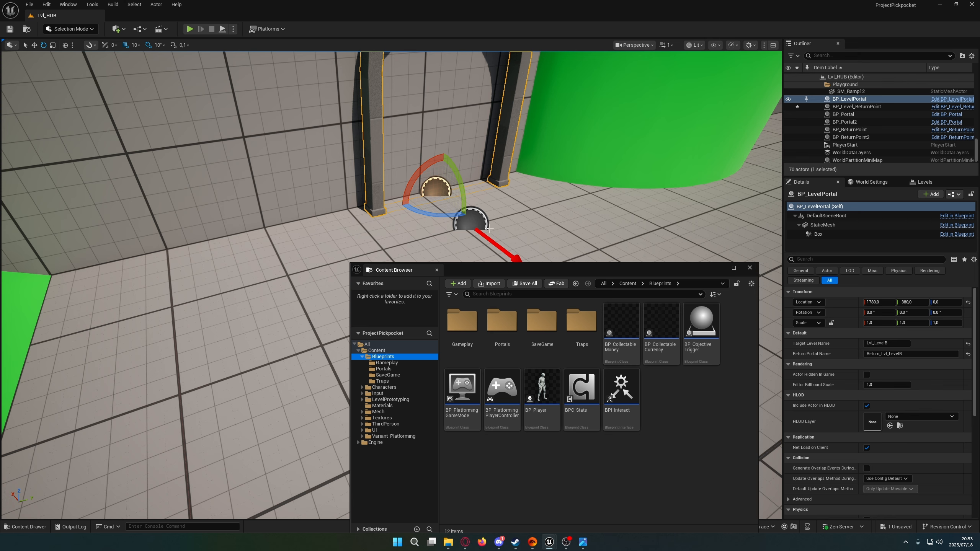
Step: Open the BP_Player blueprint and locate the BeginPlay Initialization section in its event graph
left_click(554, 402)
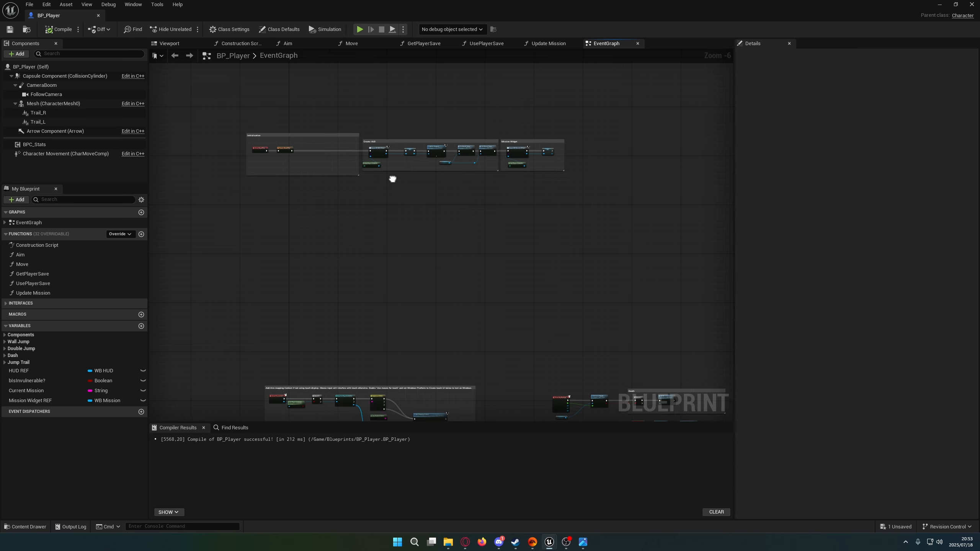
right_click_drag(393, 179, 378, 182)
right_click_drag(265, 154, 350, 197)
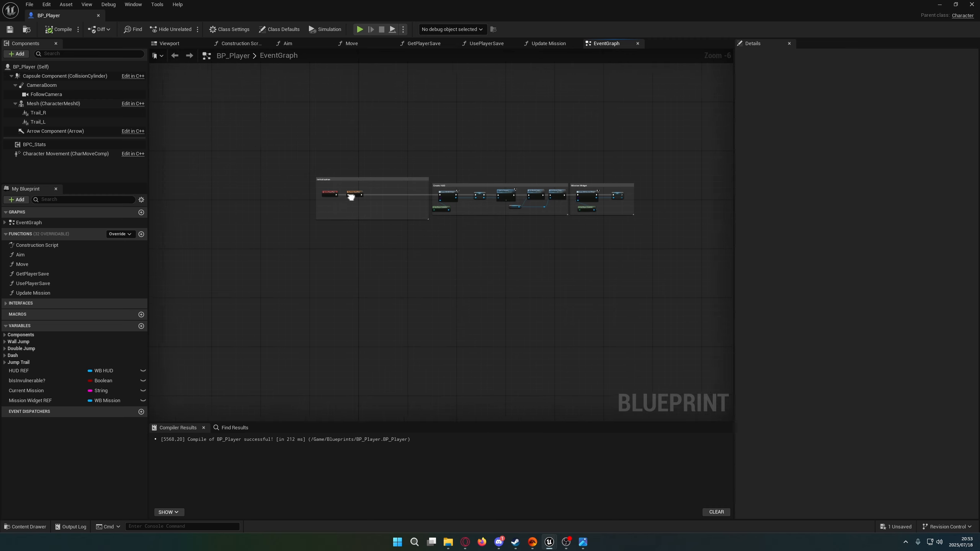
scroll(350, 198, "up", 3)
scroll(324, 190, "down", 4)
right_click_drag(572, 324, 449, 63)
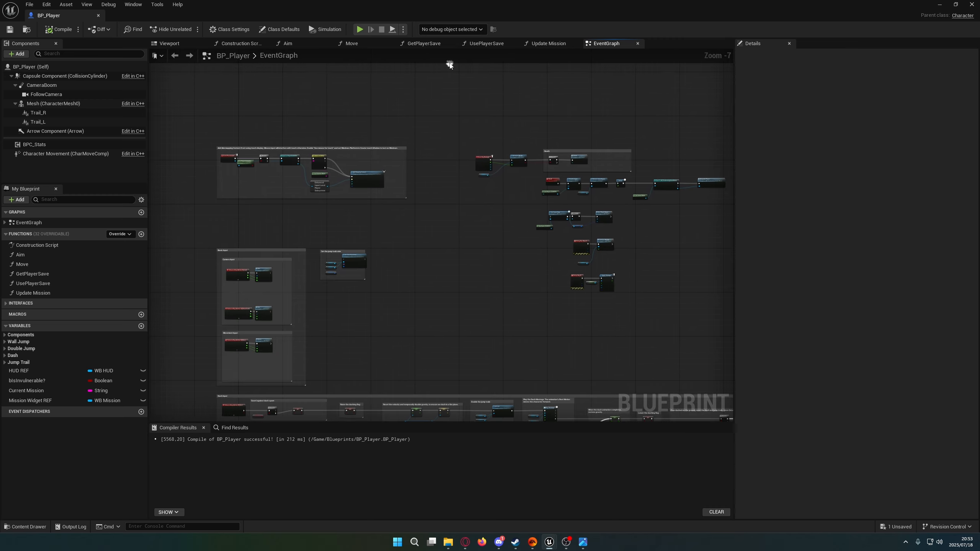
right_click_drag(359, 153, 513, 323)
scroll(414, 167, "up", 3)
right_click_drag(431, 100, 438, 302)
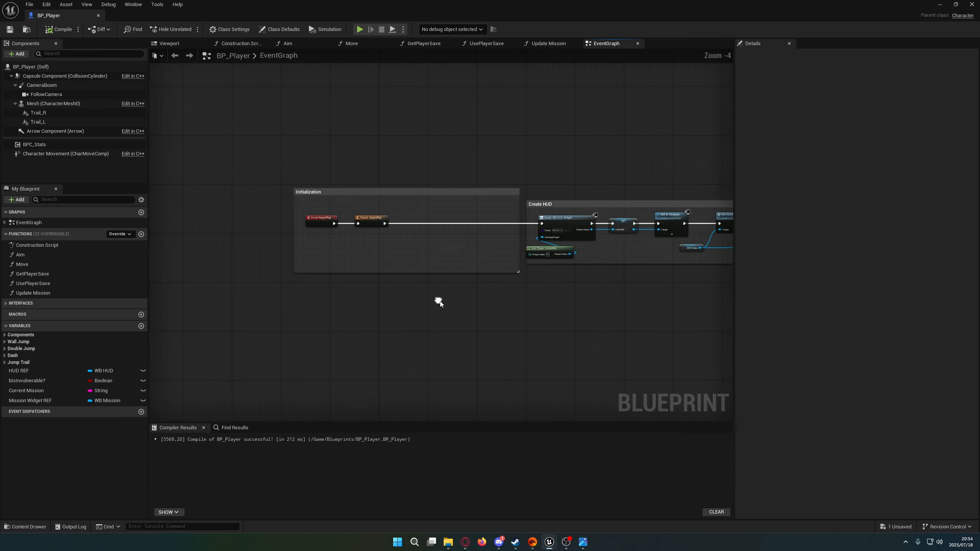
scroll(405, 268, "up", 3)
right_click_drag(381, 216, 365, 254)
Step: Insert a Sequence node between Parent: BeginPlay and the Create WB HUD Widget node, lined up with the execution wire
left_click_drag(350, 228, 428, 217)
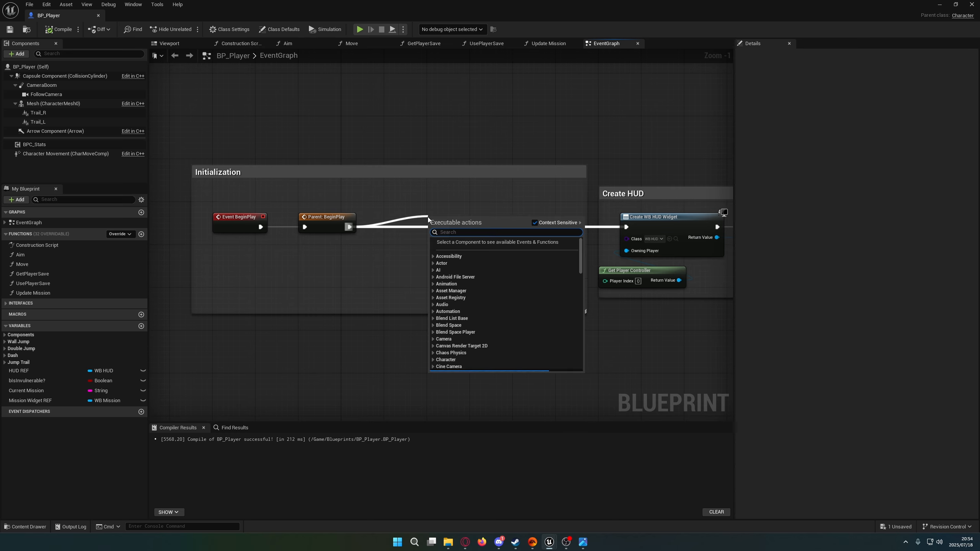
type("sequence")
key("Return")
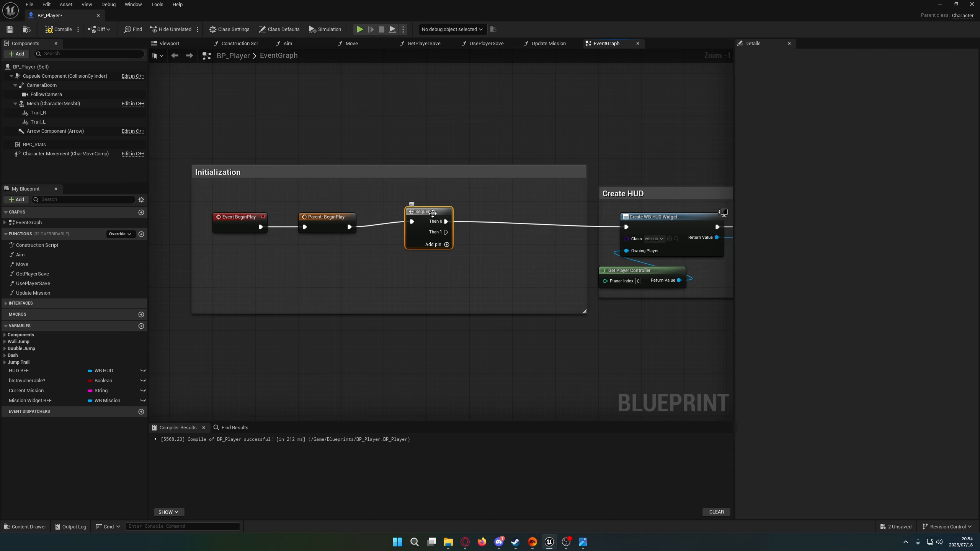
left_click_drag(435, 212, 430, 219)
Step: Add a Get Game Instance node below the Initialization section and cast its return value to BP_GameInstance
scroll(652, 261, "down", 2)
right_click_drag(652, 261, 351, 244)
right_click_drag(413, 212, 223, 235)
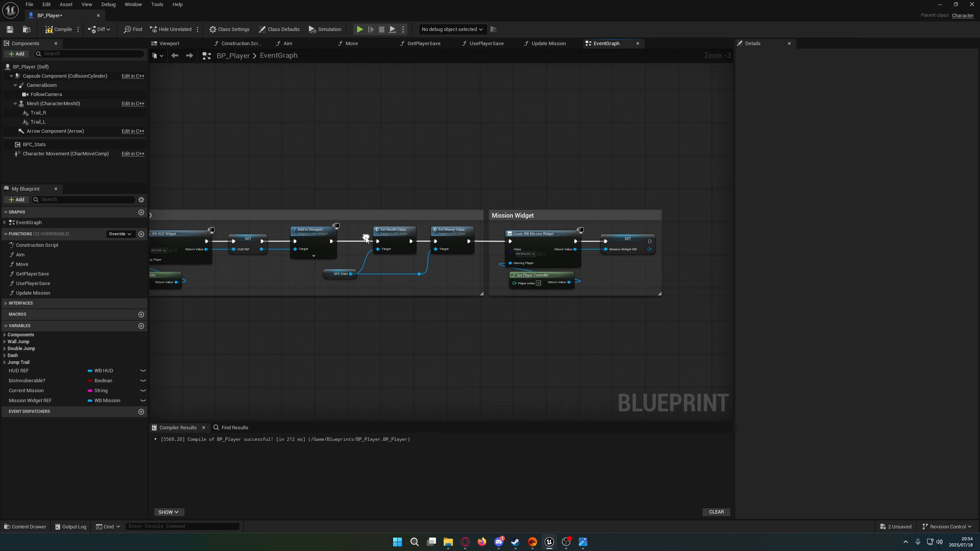
right_click_drag(428, 290, 405, 270)
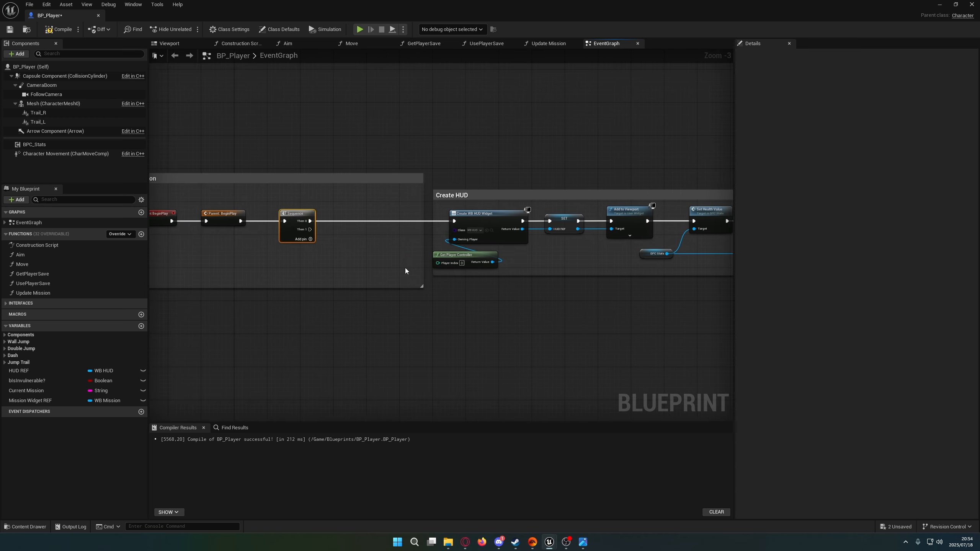
right_click_drag(406, 321, 384, 267)
right_click(218, 316)
type("g")
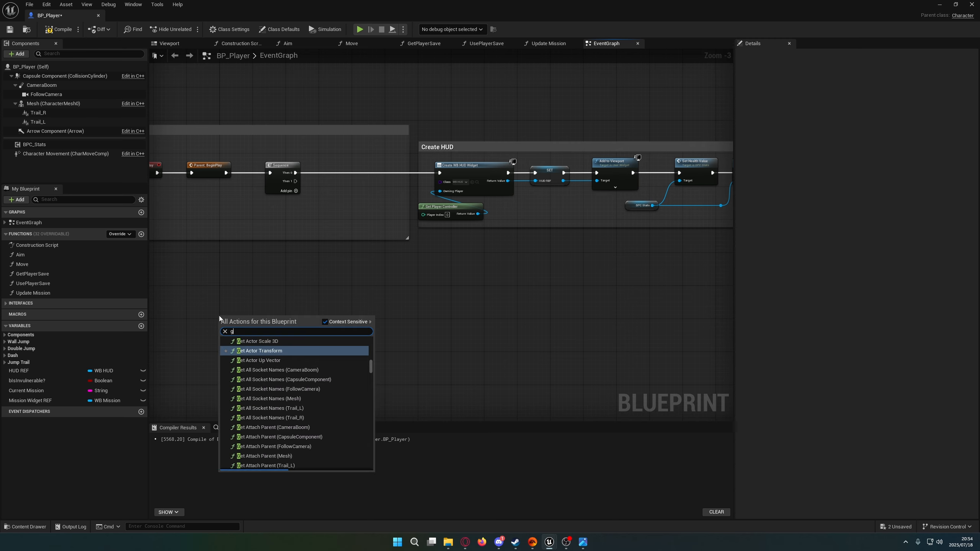
type("et game ins")
key("Return")
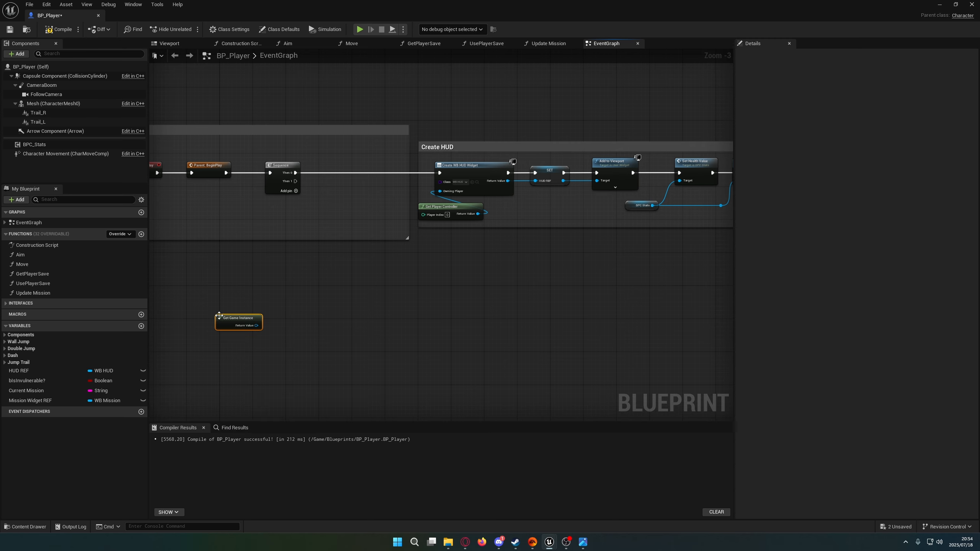
left_click_drag(256, 325, 319, 300)
type("cast to bp")
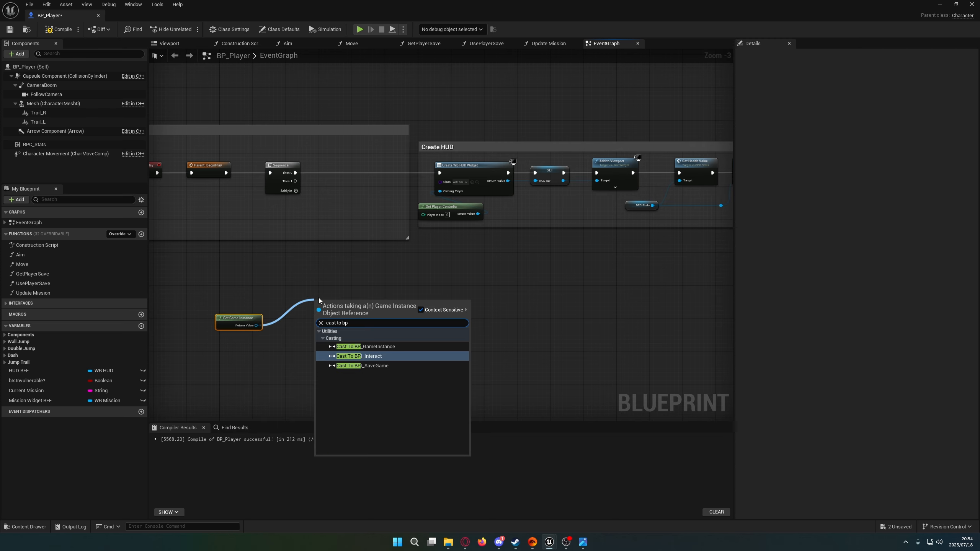
left_click(355, 346)
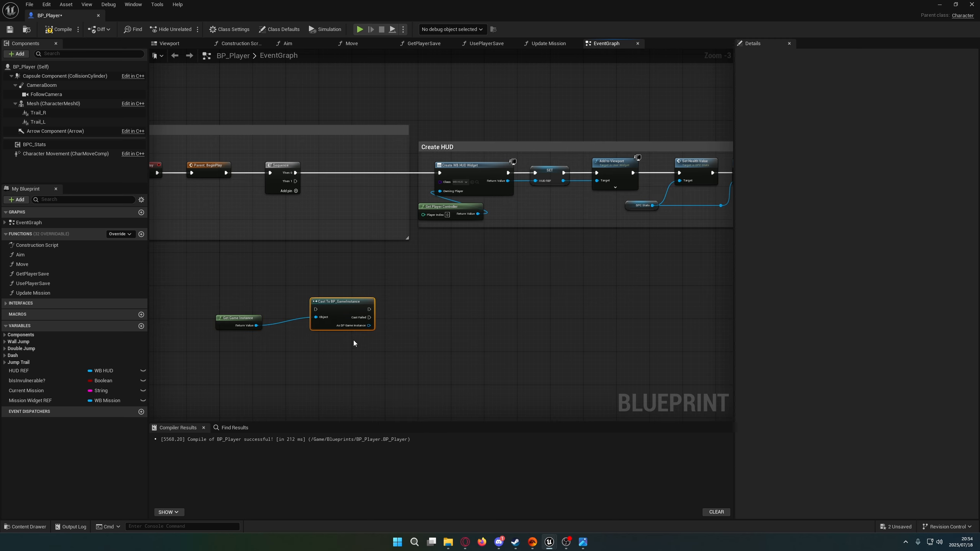
Step: Connect the Sequence's Then 1 output to the BP_GameInstance cast, and line up the Get Game Instance node beside the cast
left_click_drag(316, 309, 296, 182)
left_click_drag(345, 307, 370, 307)
left_click_drag(228, 323, 268, 315)
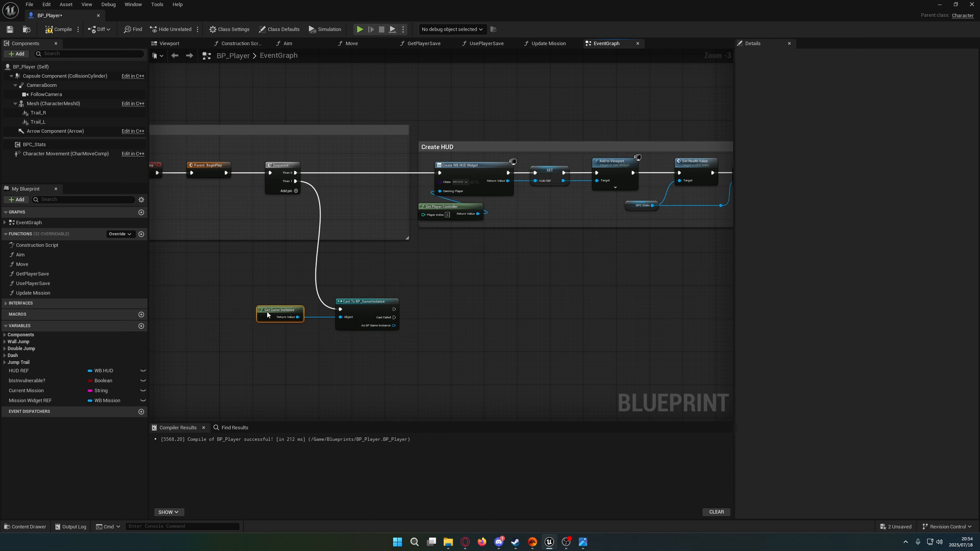
Step: Get the Last Entered Portal variable from the BP_GameInstance cast output and position its node just below the cast
left_click_drag(394, 326, 440, 359)
type("get last")
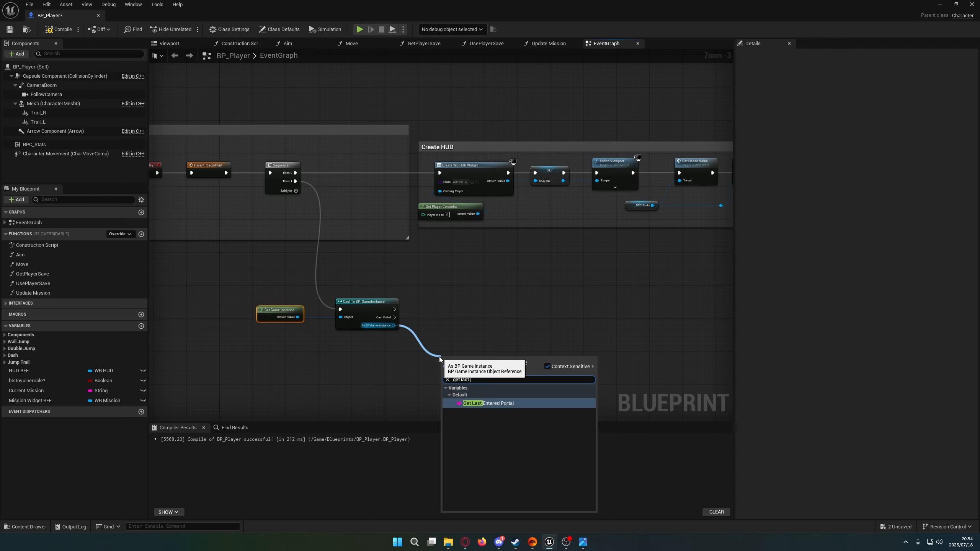
key("Return")
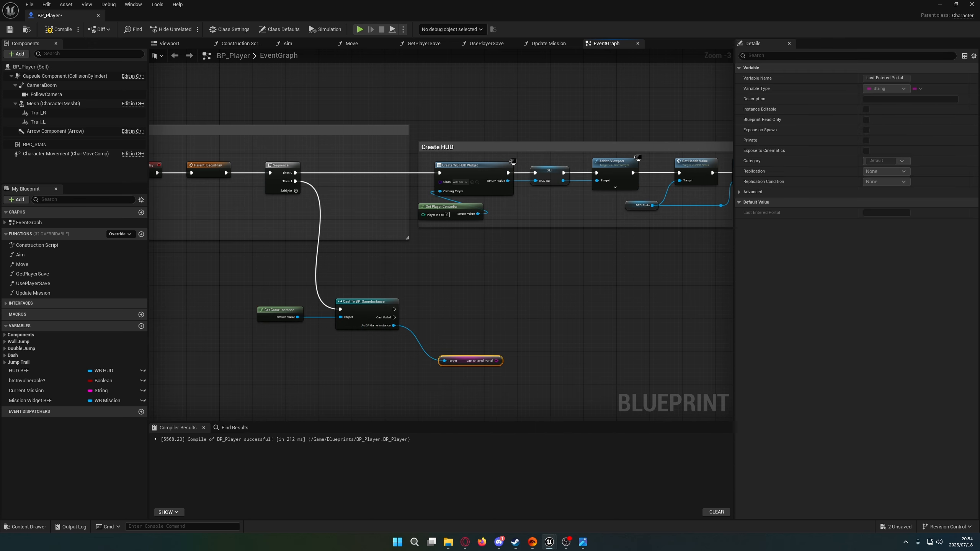
right_click_drag(470, 365, 410, 345)
left_click_drag(372, 341, 380, 349)
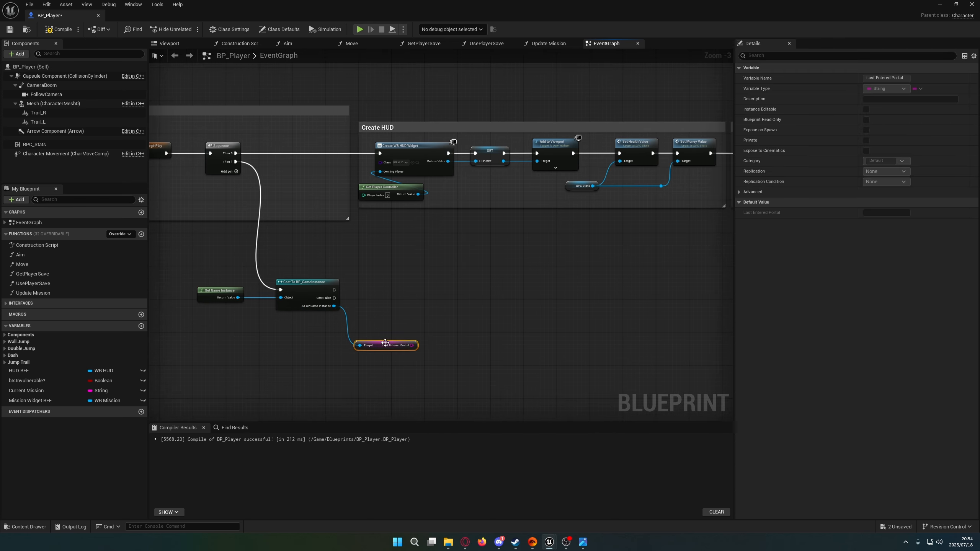